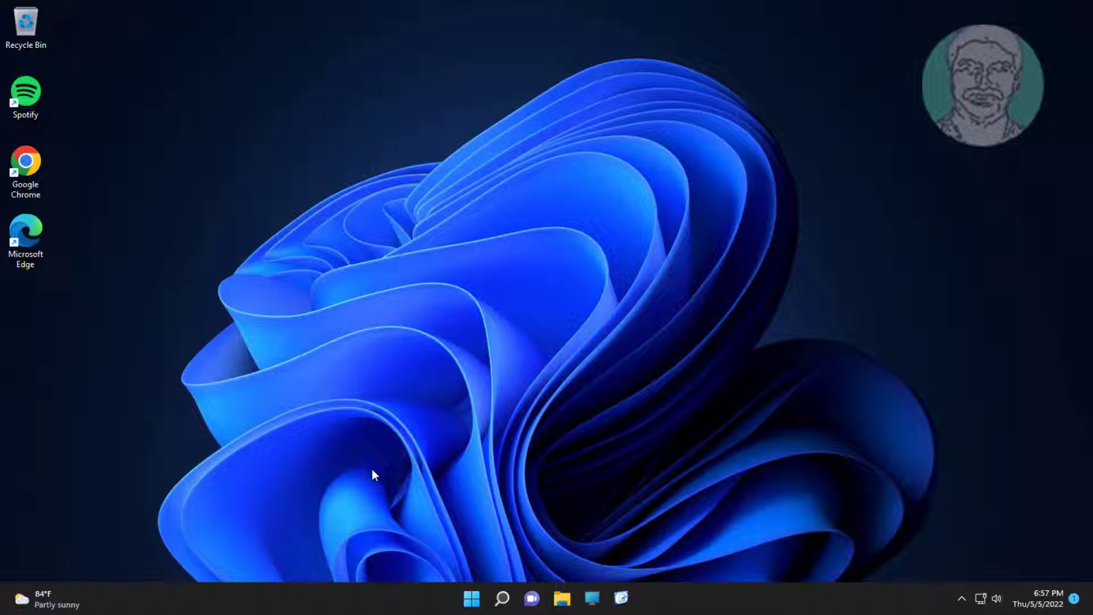
Step: Open Settings' System > Troubleshoot > Other troubleshooters list and scroll down to Video Playback
{"action": "left_click", "coordinate": [471, 598]}
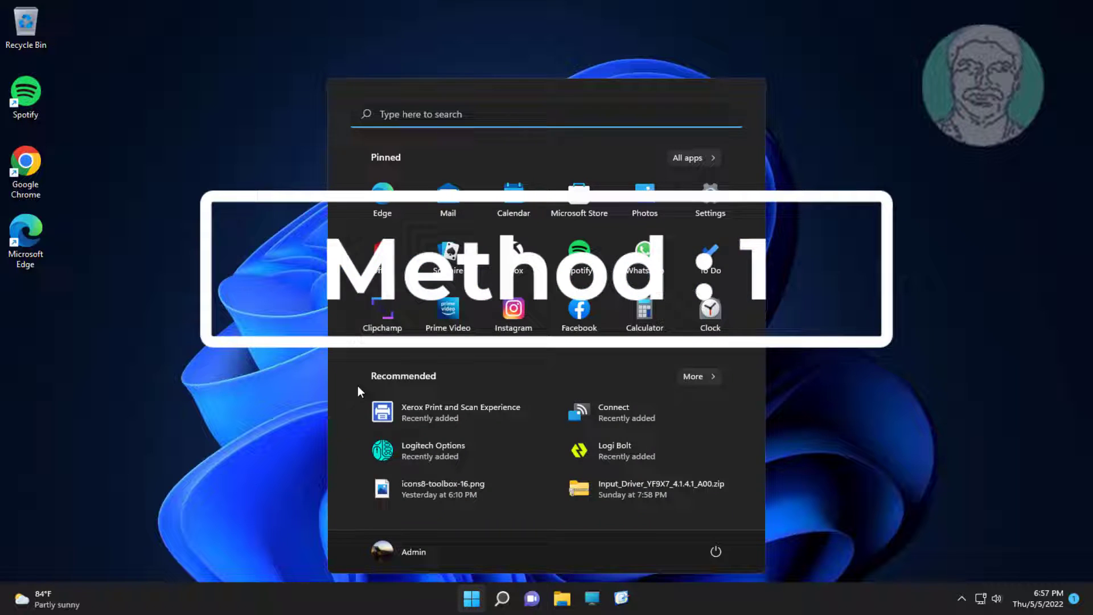
{"action": "left_click", "coordinate": [723, 197]}
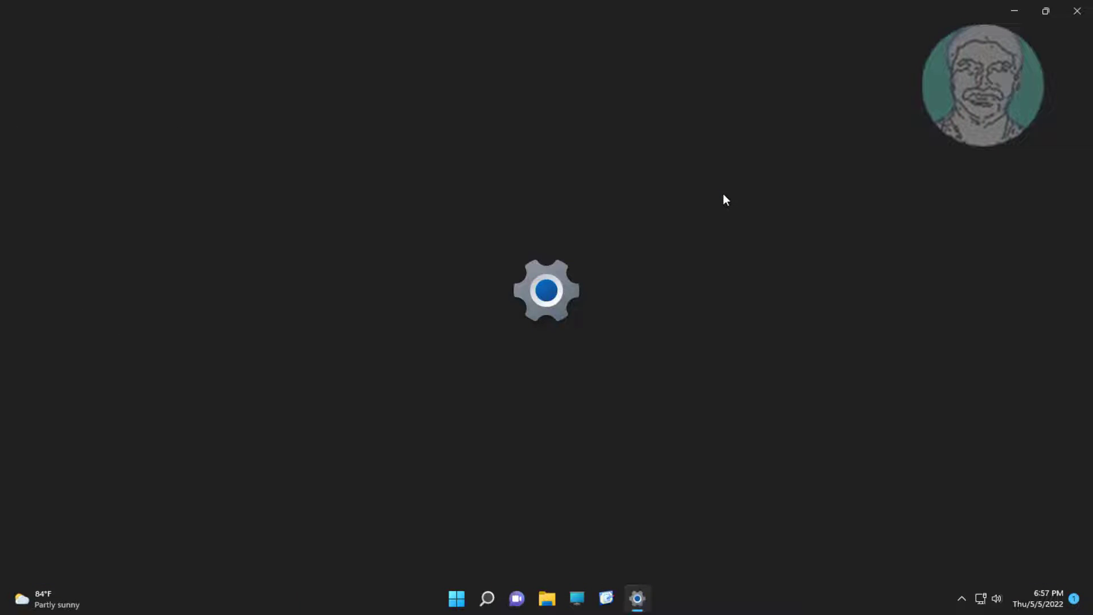
{"action": "scroll", "coordinate": [406, 365], "scroll_direction": "down", "scroll_amount": 5}
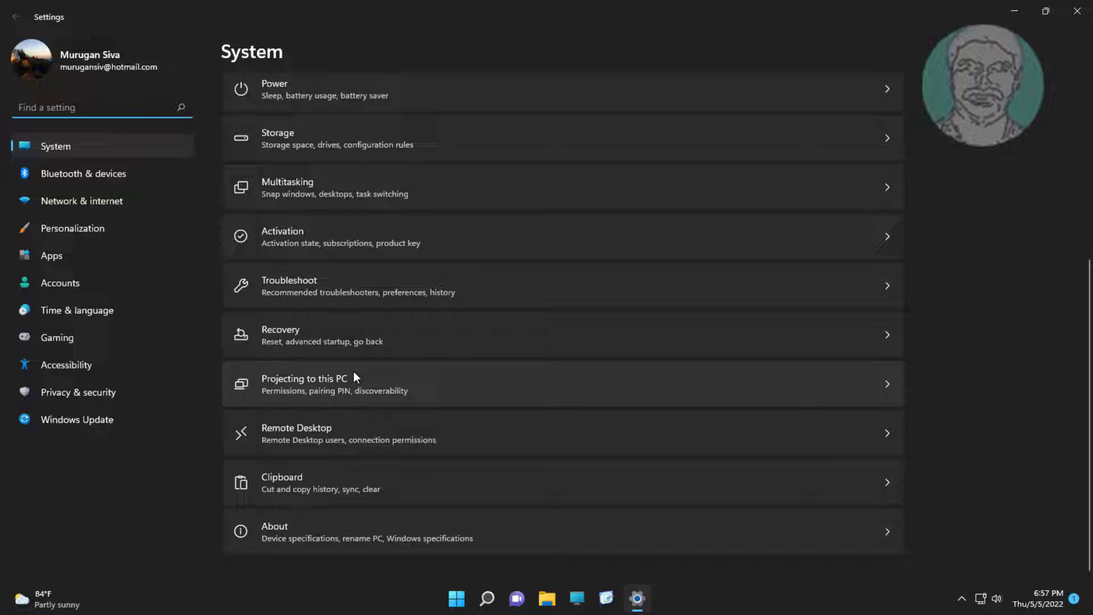
{"action": "left_click", "coordinate": [346, 289]}
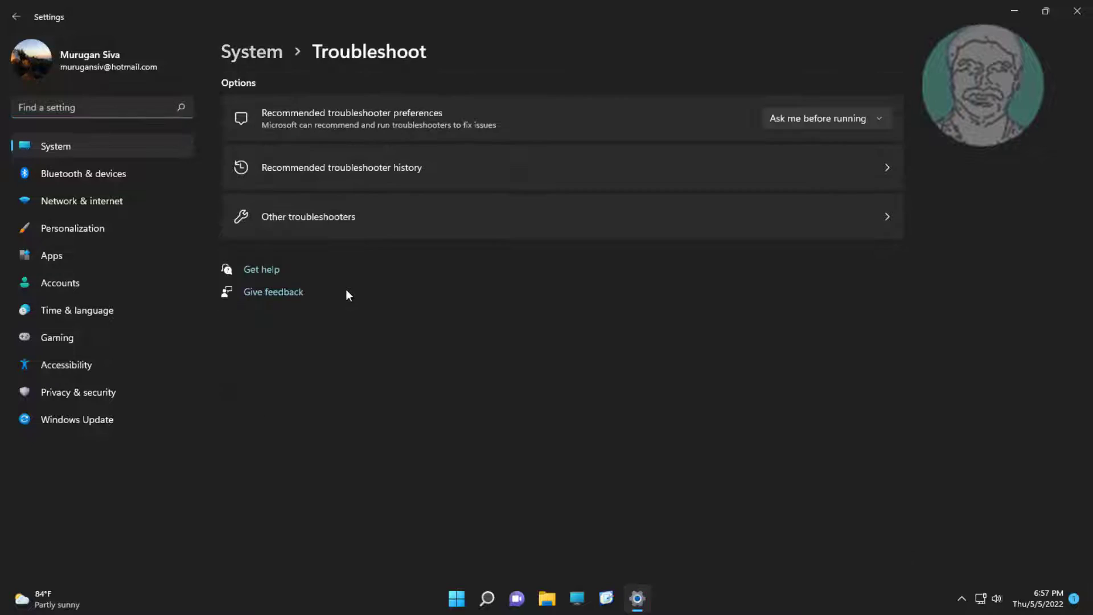
{"action": "left_click", "coordinate": [332, 230]}
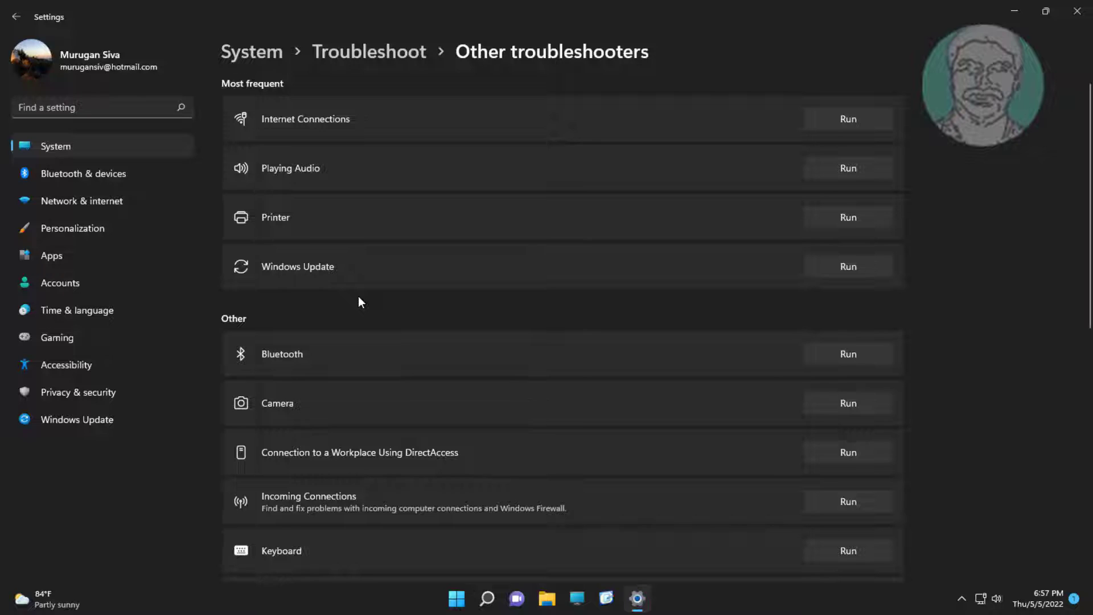
{"action": "scroll", "coordinate": [358, 297], "scroll_direction": "down", "scroll_amount": 5}
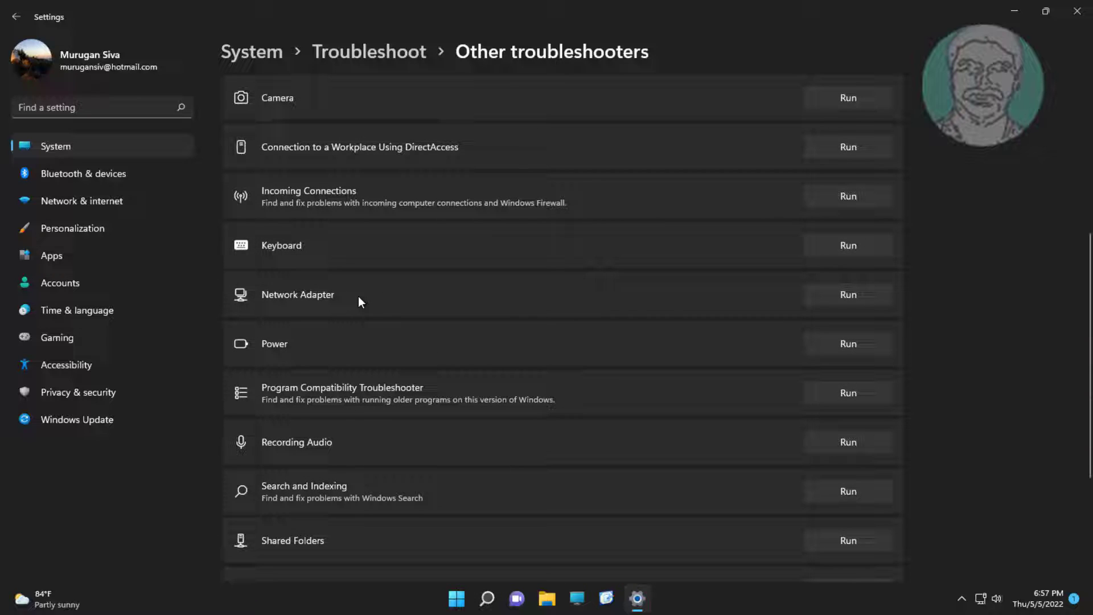
{"action": "scroll", "coordinate": [359, 297], "scroll_direction": "down", "scroll_amount": 3}
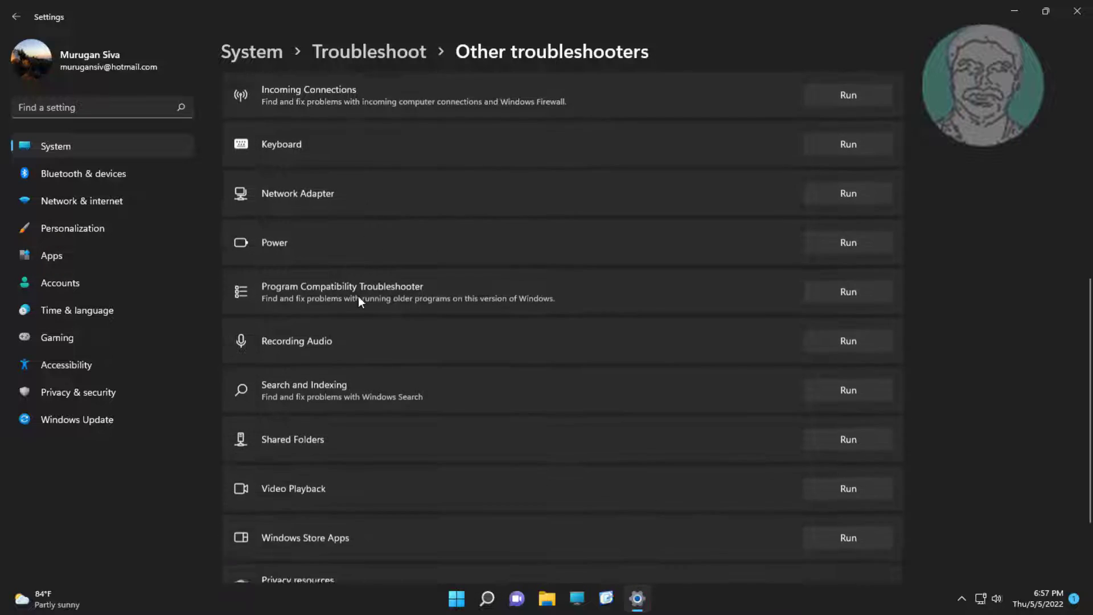
Step: Run the Video Playback troubleshooter past the 4K warning until it flags missing HEVC Codec, then close it
{"action": "left_click", "coordinate": [846, 438]}
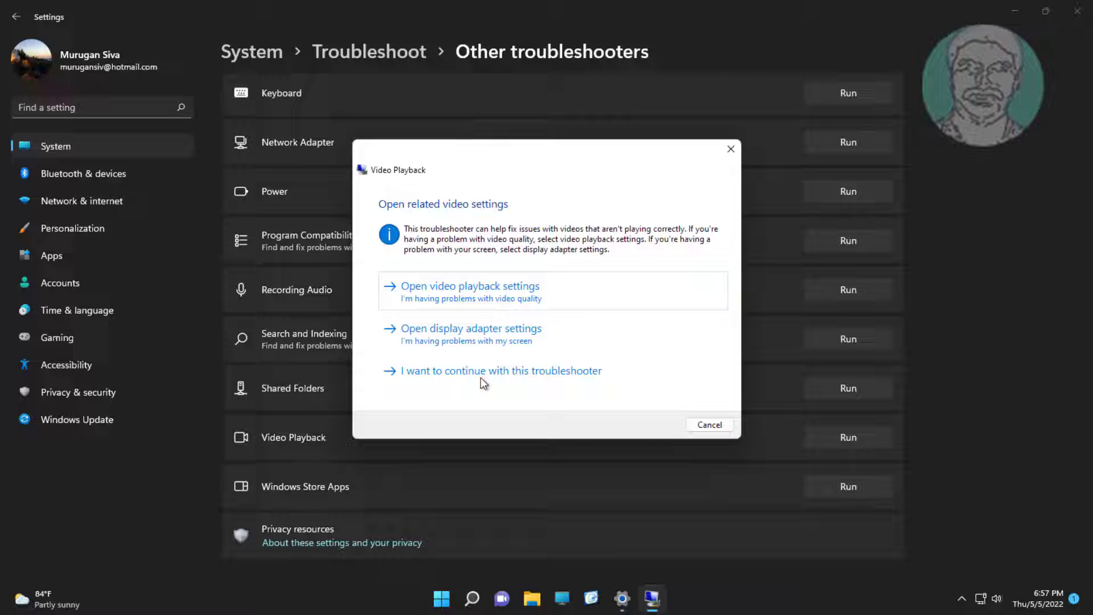
{"action": "left_click", "coordinate": [484, 373]}
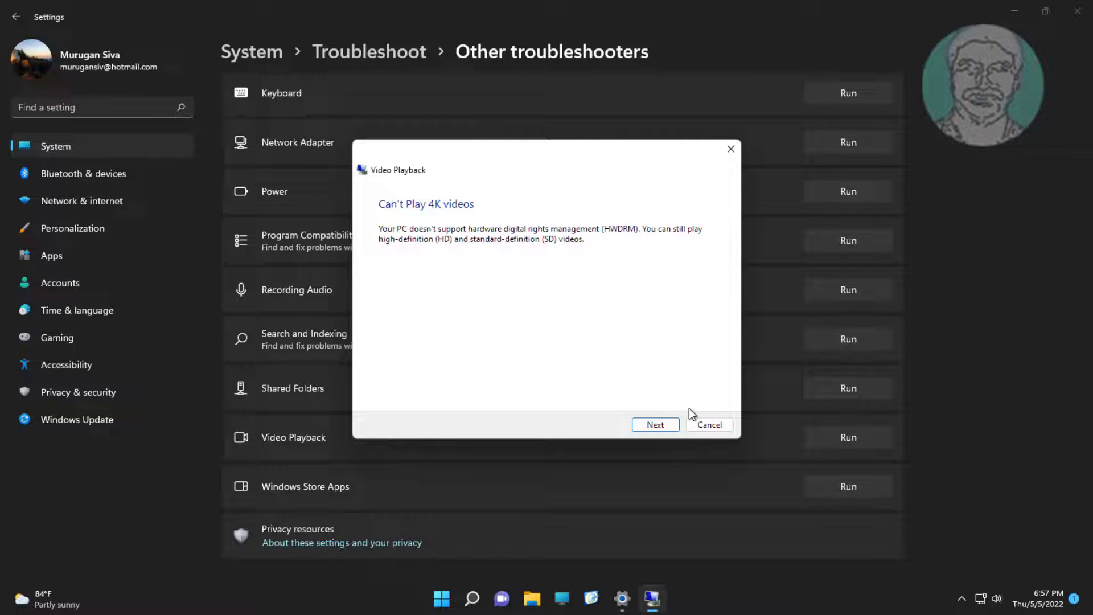
{"action": "left_click", "coordinate": [672, 424]}
{"action": "left_click", "coordinate": [668, 427]}
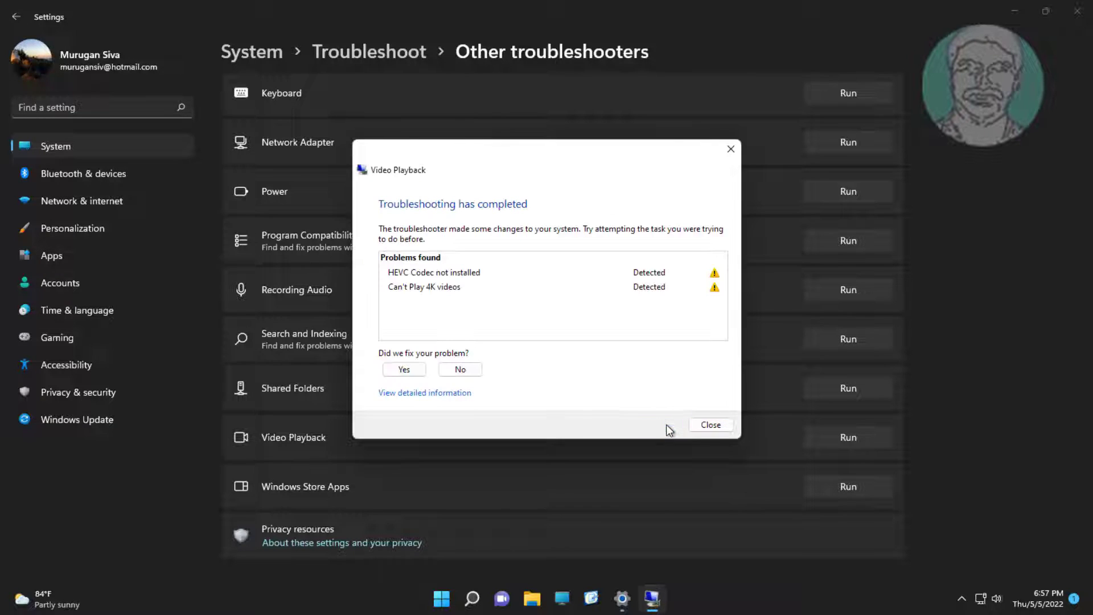
{"action": "left_click", "coordinate": [723, 429]}
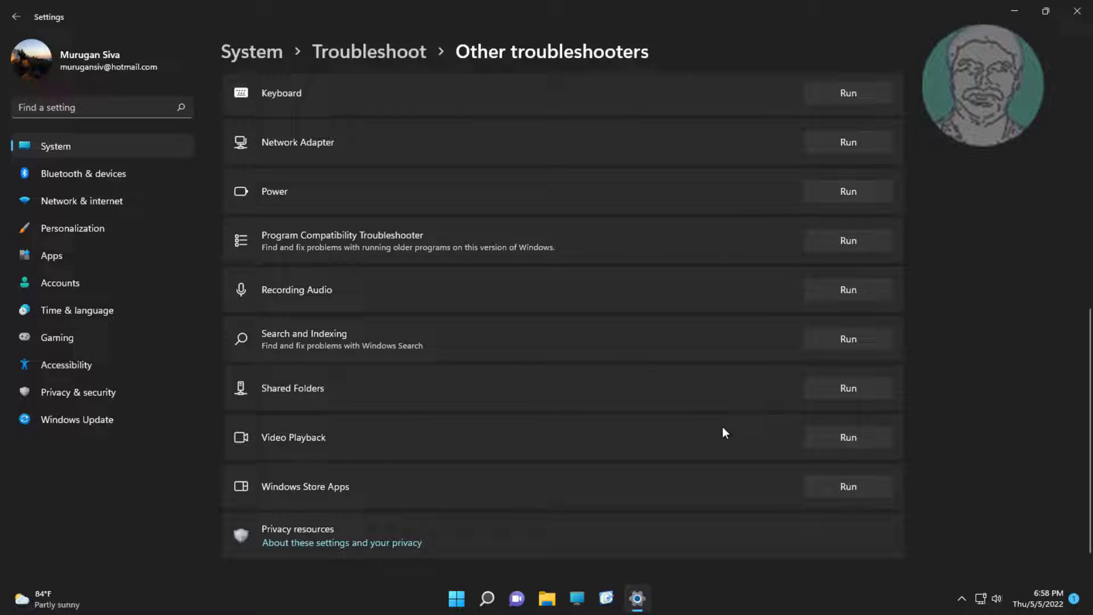
Step: Launch Microsoft Store from Start and search for 'av1 video extension'
{"action": "left_click", "coordinate": [1077, 11]}
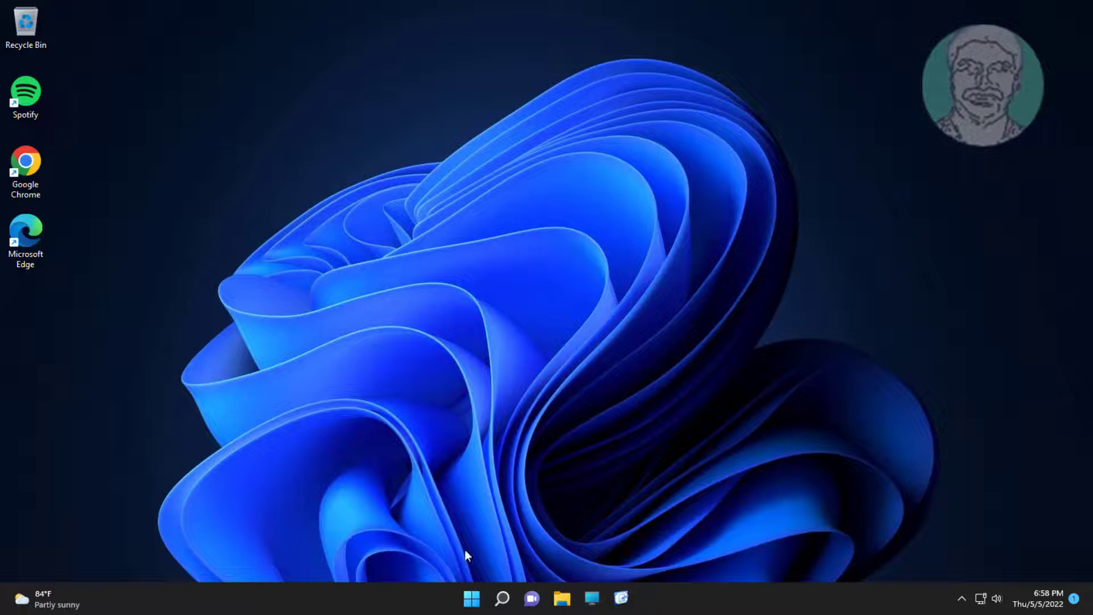
{"action": "left_click", "coordinate": [470, 599]}
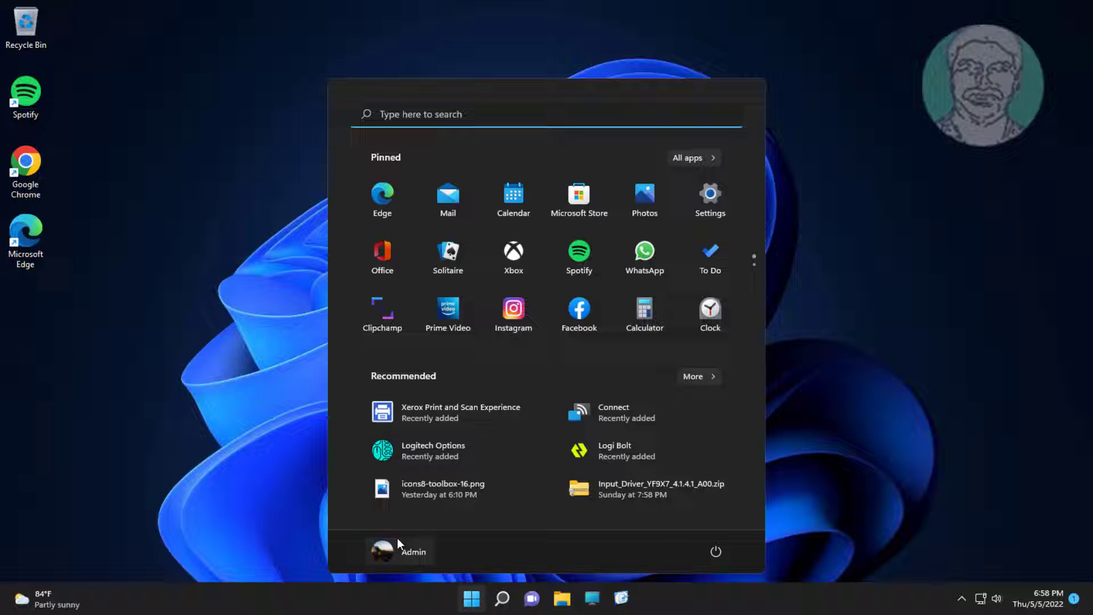
{"action": "left_click", "coordinate": [590, 207]}
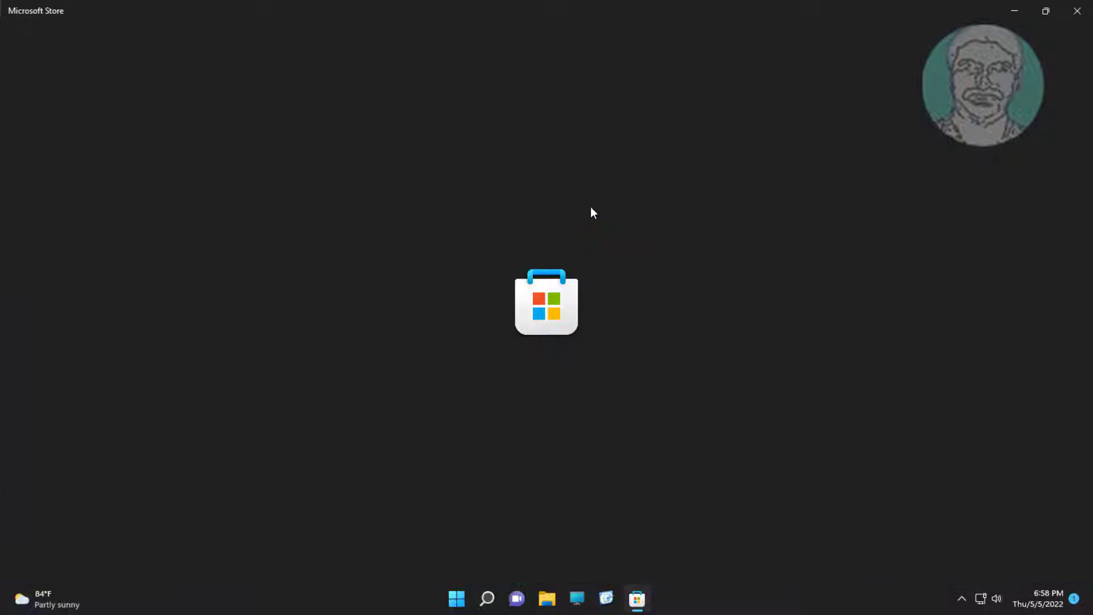
{"action": "type", "text": "a"}
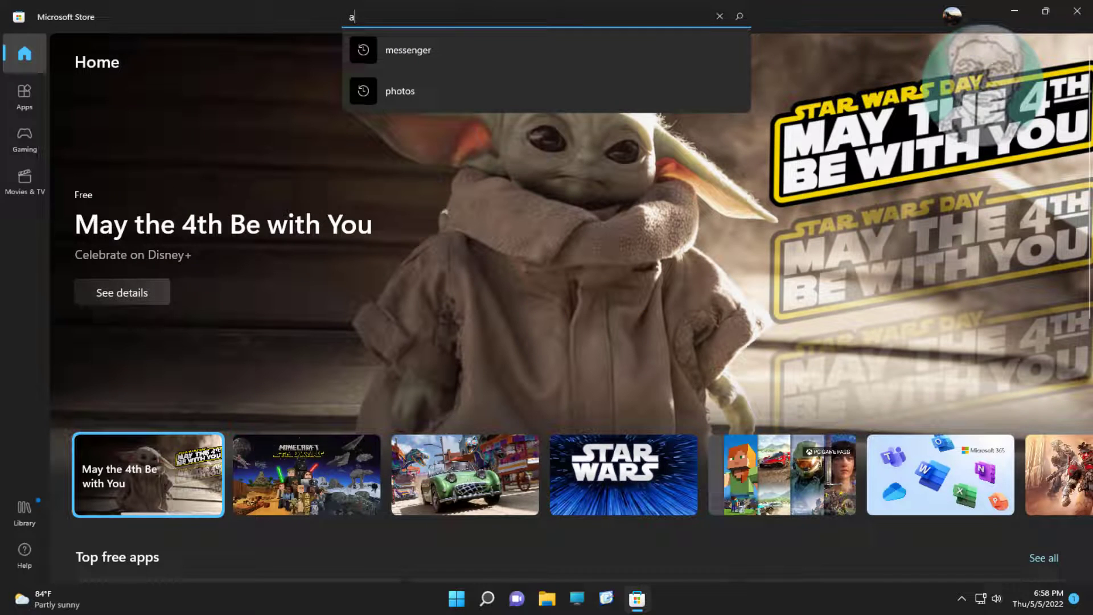
{"action": "type", "text": "v1 "}
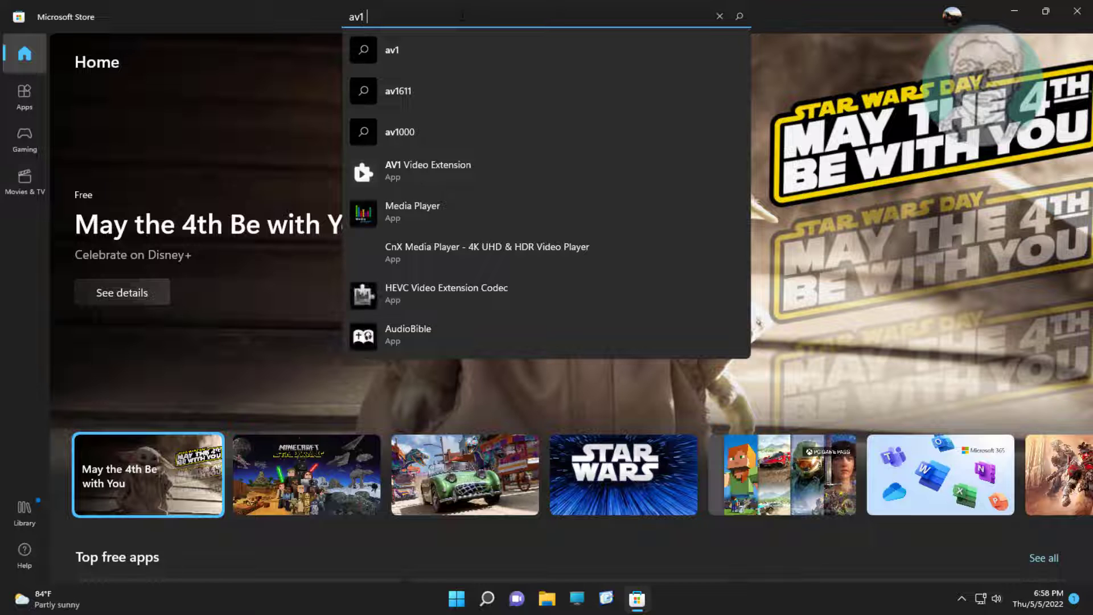
{"action": "type", "text": "video"}
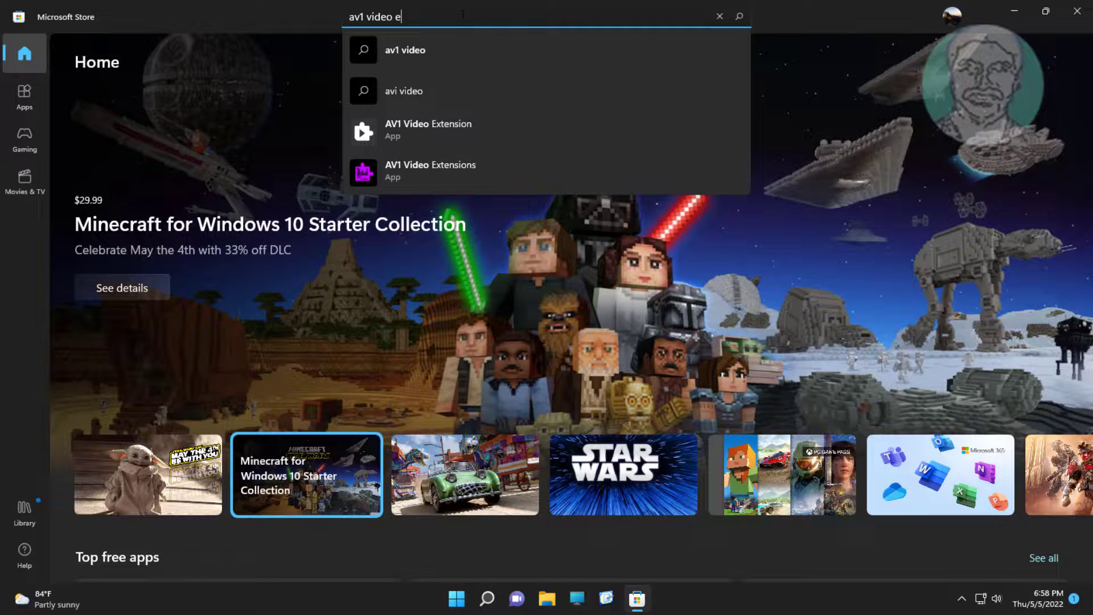
{"action": "type", "text": "extension"}
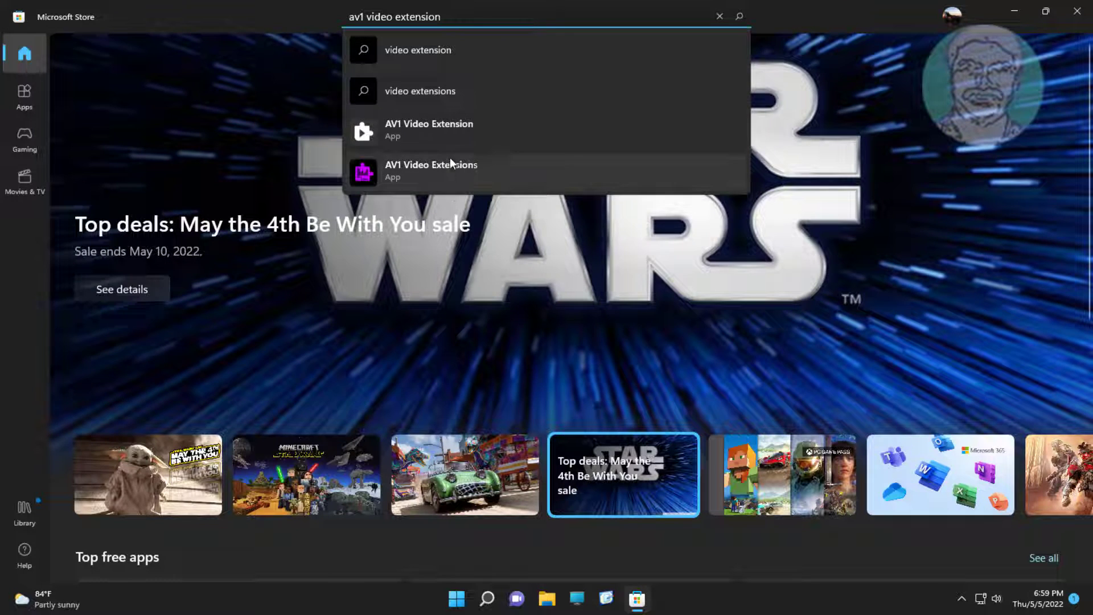
Step: Install AV1 Video Extension from its Store page, then close the Store
{"action": "left_click", "coordinate": [448, 132]}
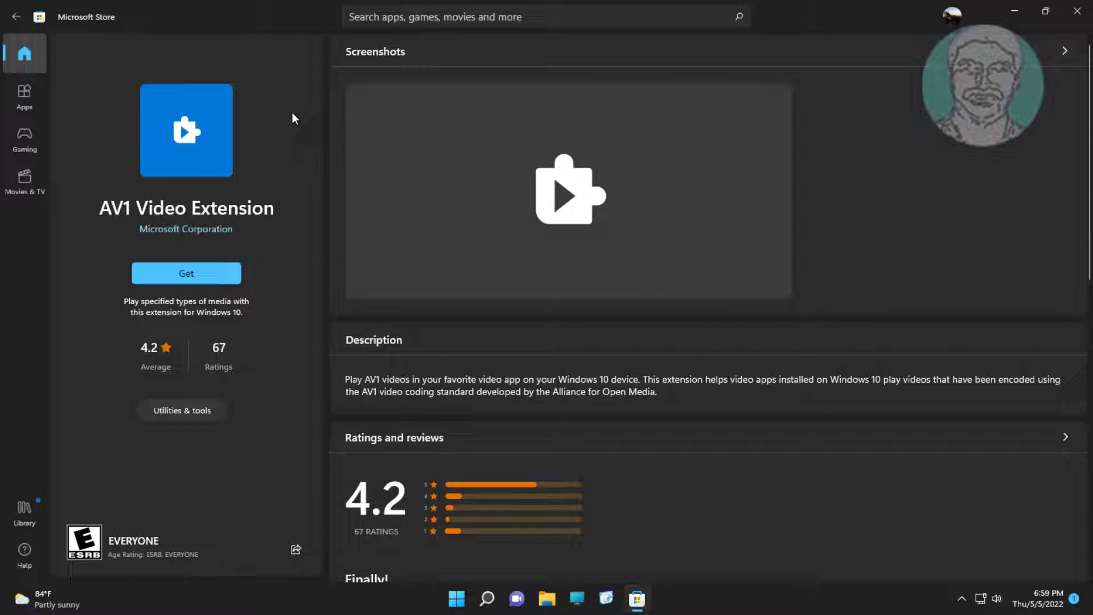
{"action": "left_click", "coordinate": [205, 281]}
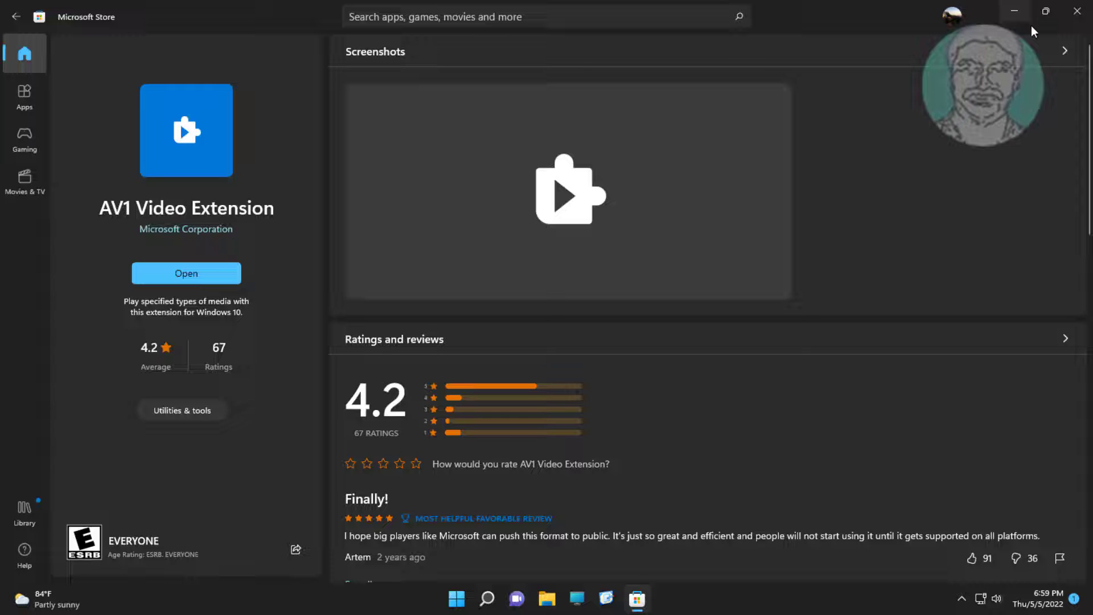
{"action": "left_click", "coordinate": [1079, 14]}
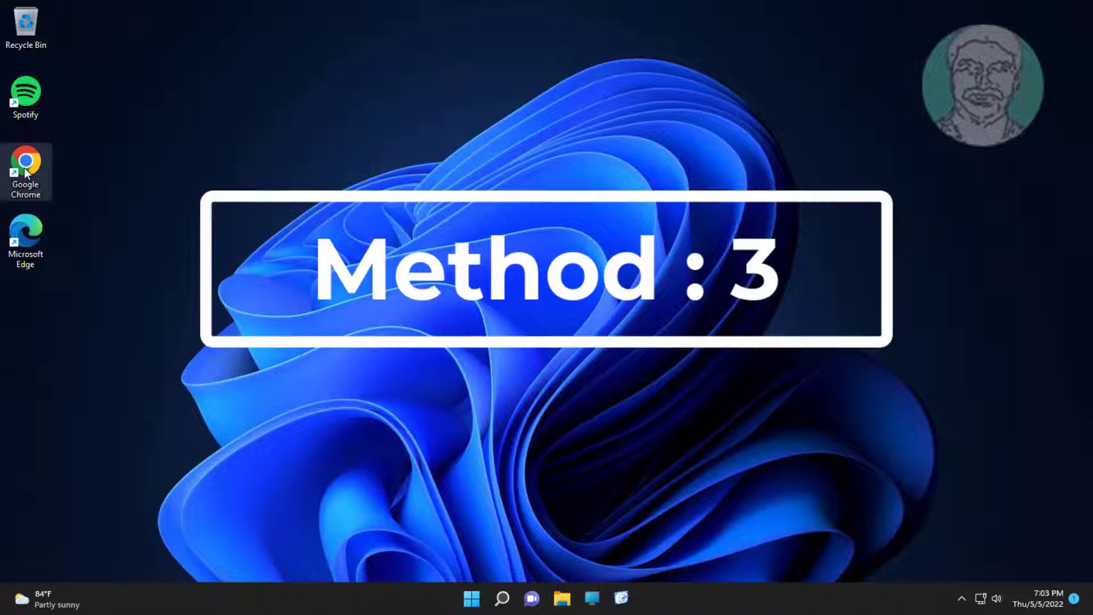
Step: Launch Chrome from the desktop and search Google for 'k lite codec'
{"action": "double_click", "coordinate": [25, 165]}
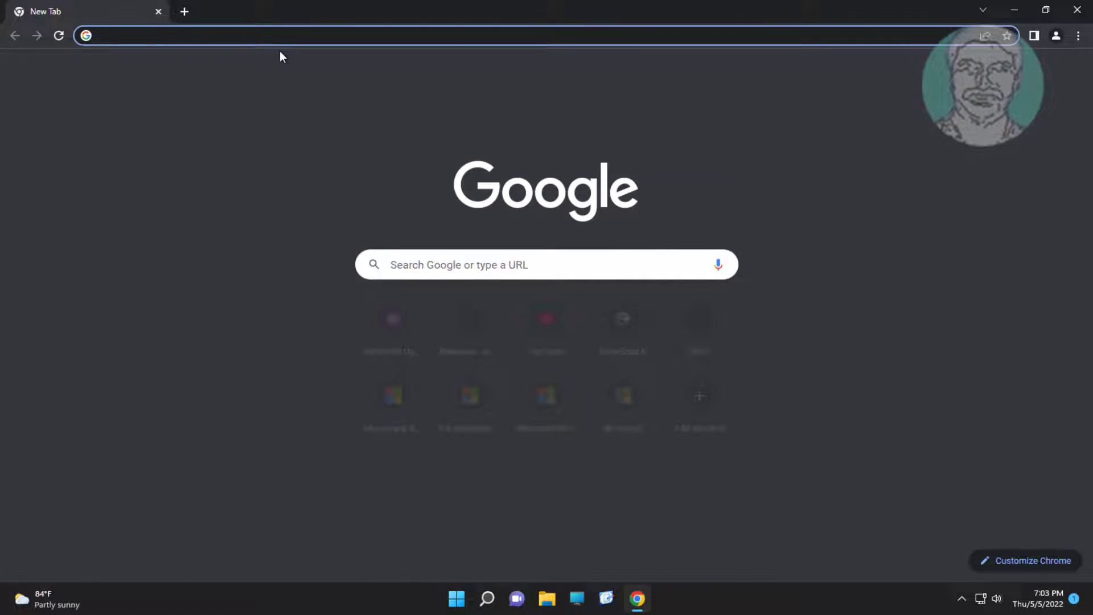
{"action": "type", "text": "k"}
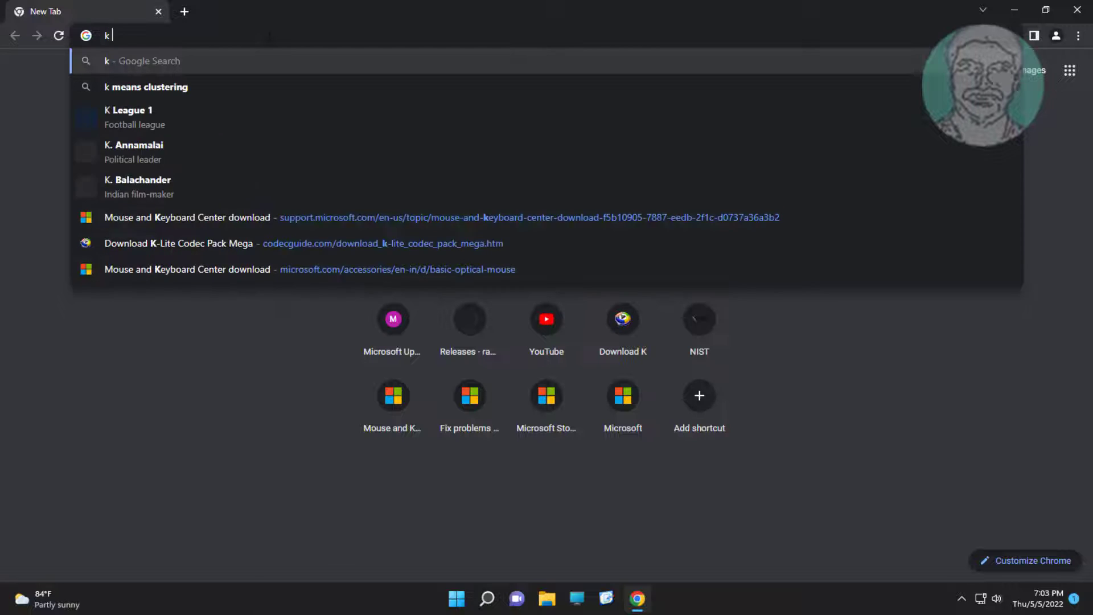
{"action": "type", "text": " lite codec"}
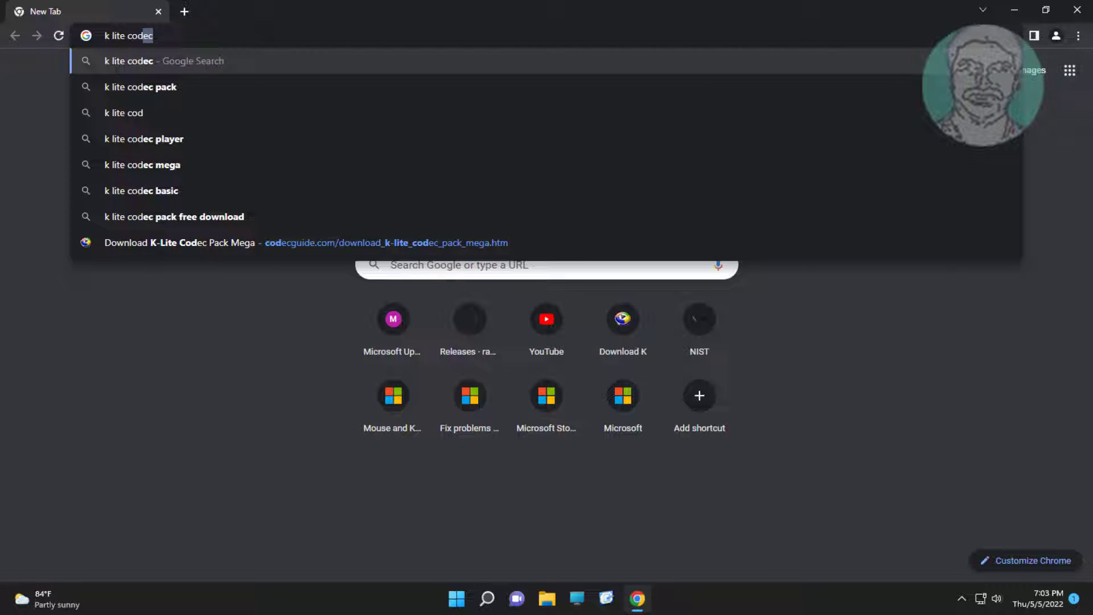
{"action": "key", "text": "Return"}
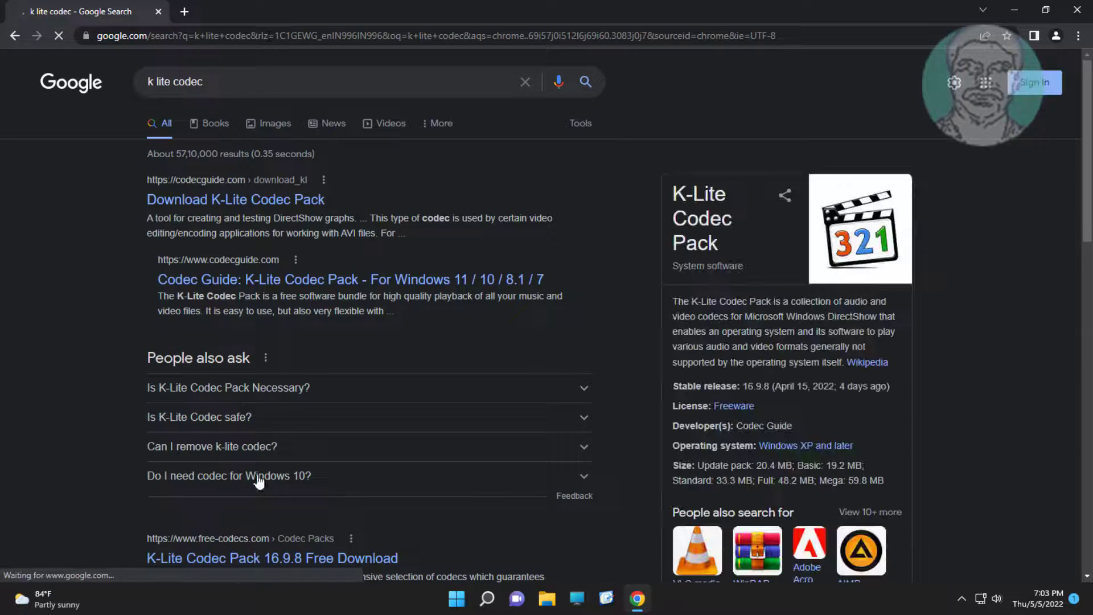
Step: Download K-Lite_Codec_Pack_1698_Basic.exe from codecguide.com's Basic page via Server 1
{"action": "left_click", "coordinate": [283, 202]}
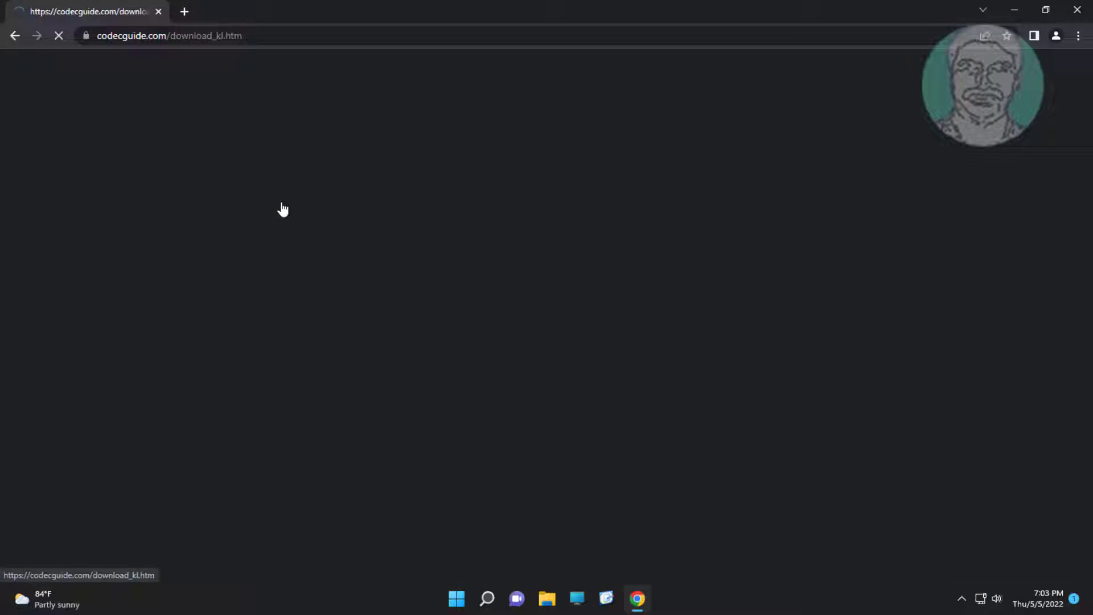
{"action": "scroll", "coordinate": [542, 378], "scroll_direction": "down", "scroll_amount": 3}
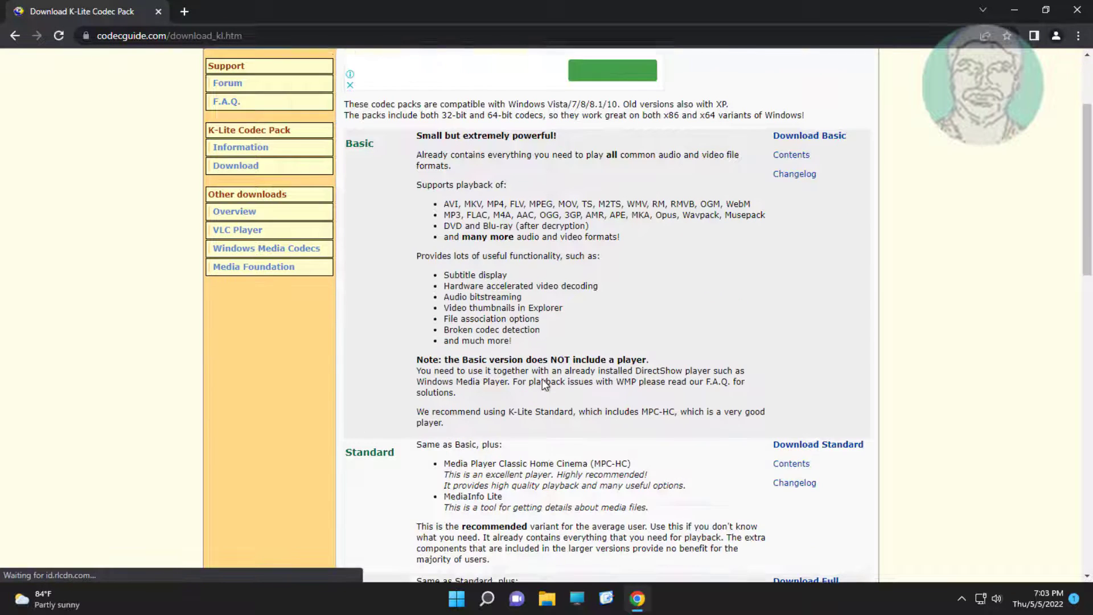
{"action": "scroll", "coordinate": [542, 381], "scroll_direction": "up", "scroll_amount": 3}
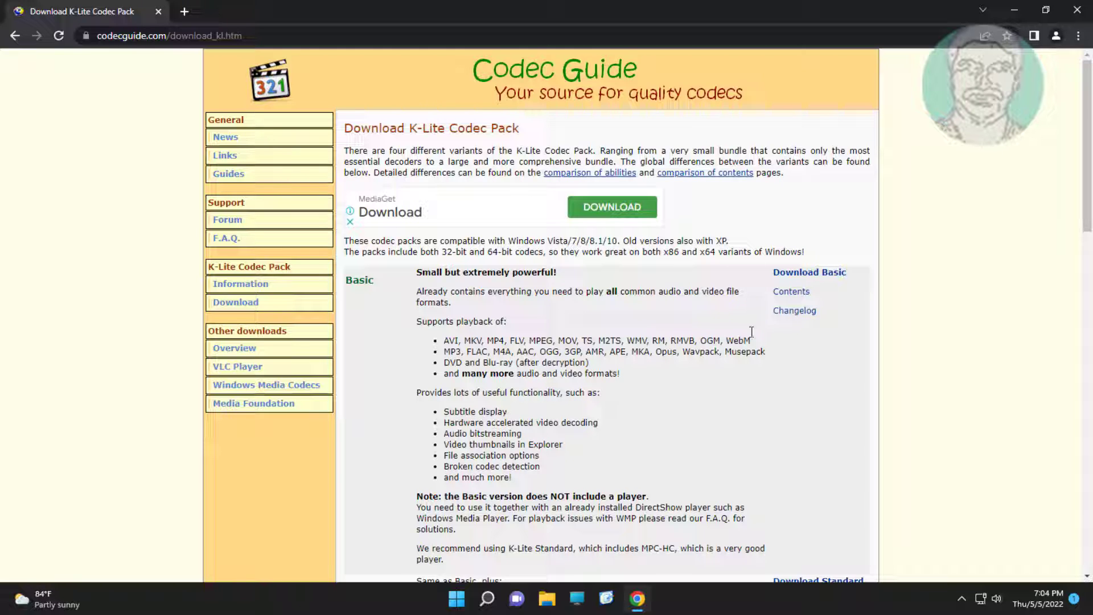
{"action": "left_click", "coordinate": [800, 274]}
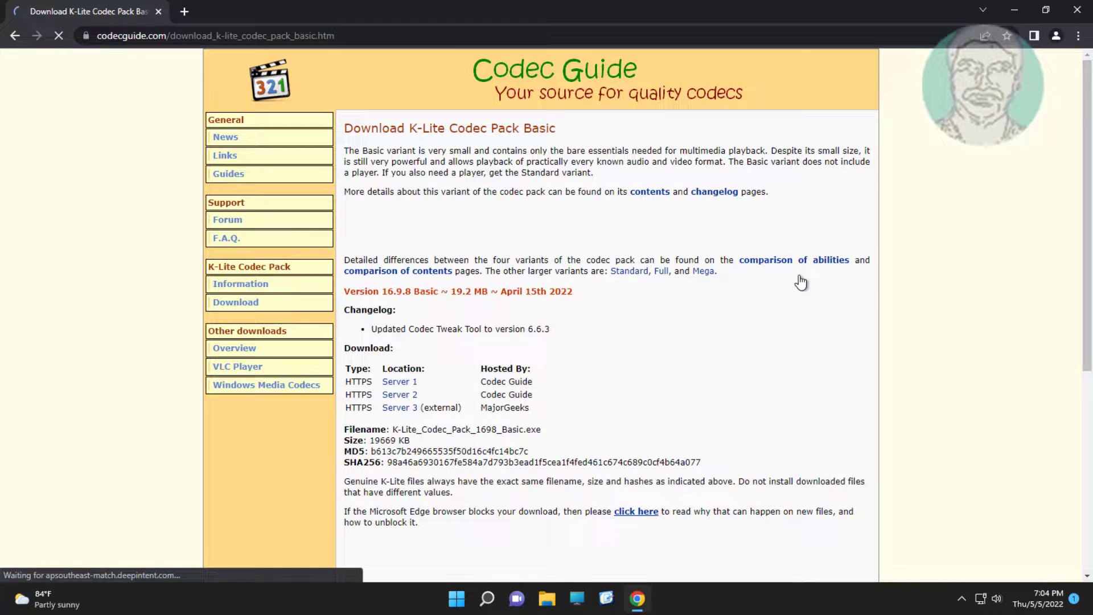
{"action": "left_click", "coordinate": [396, 383]}
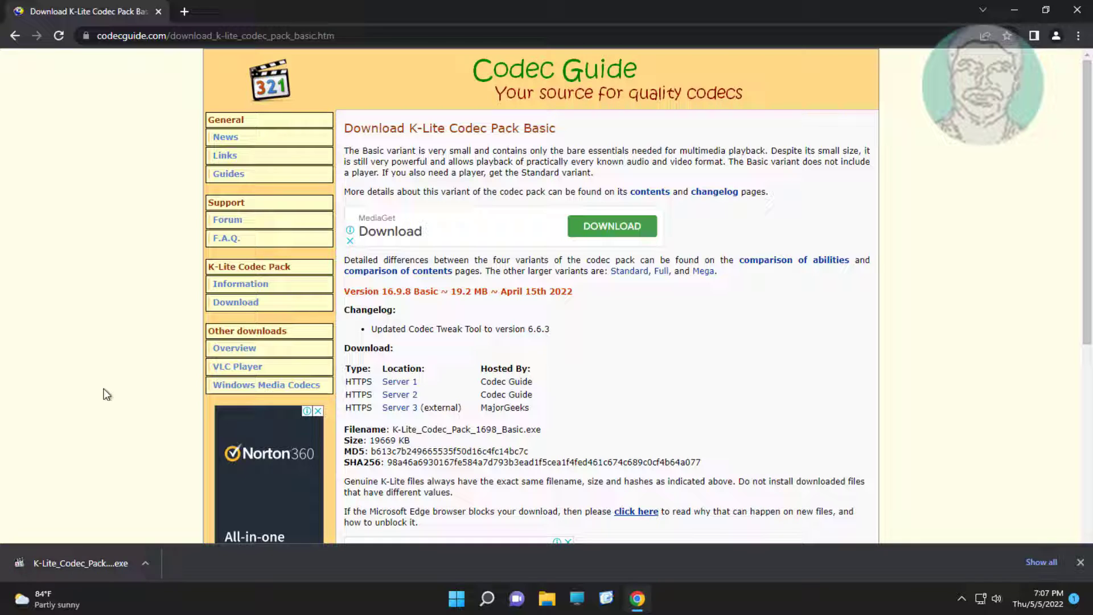
Step: Launch the downloaded installer, agree to switch to the Basic variant, and choose Fresh install
{"action": "left_click", "coordinate": [93, 559]}
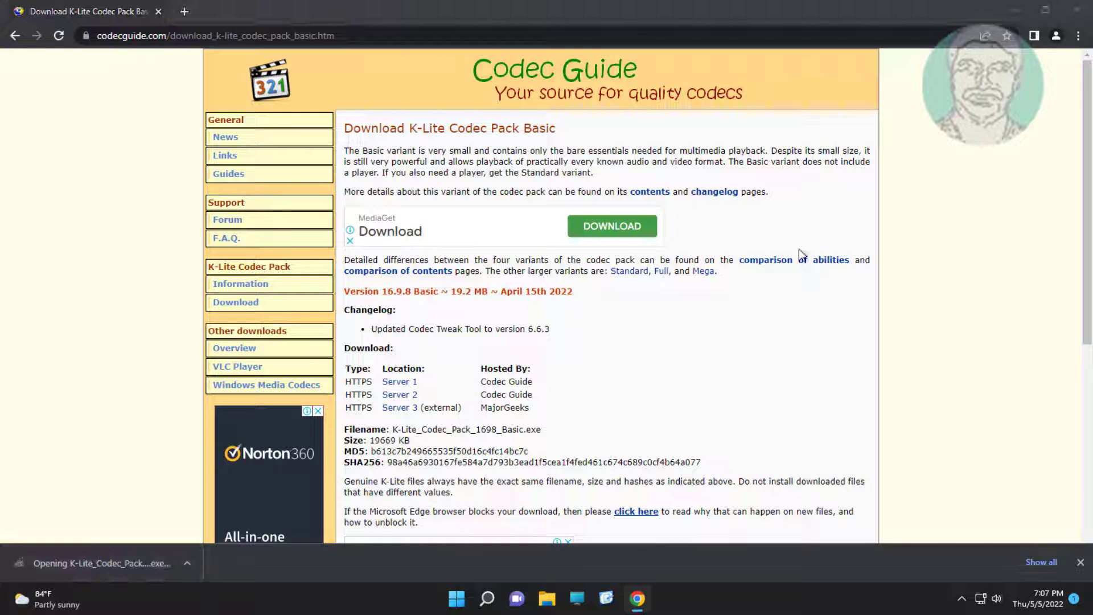
{"action": "left_click", "coordinate": [1012, 9]}
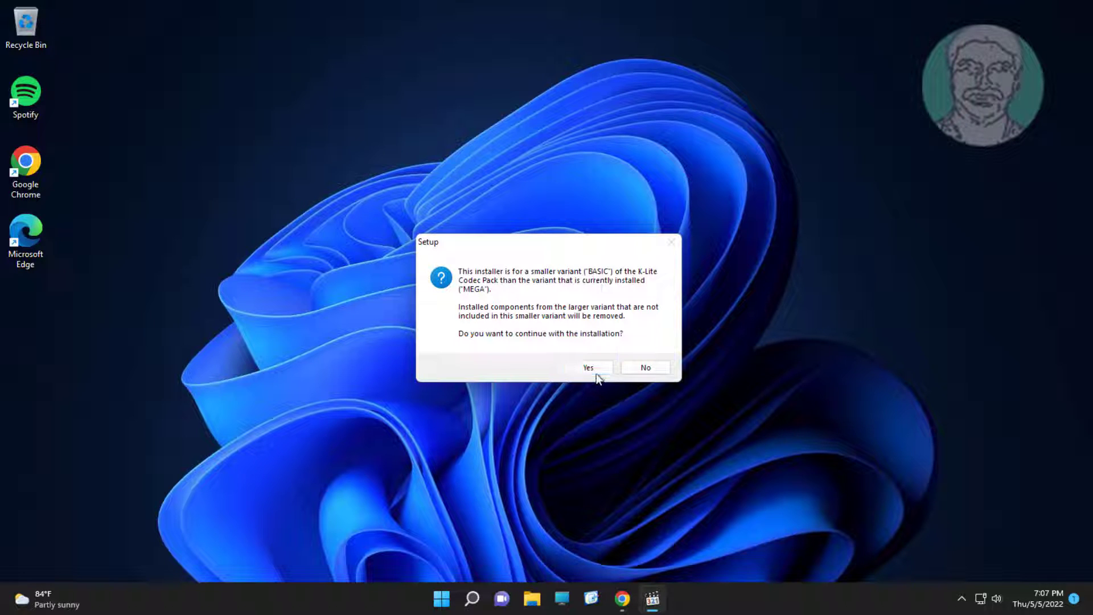
{"action": "left_click", "coordinate": [596, 373]}
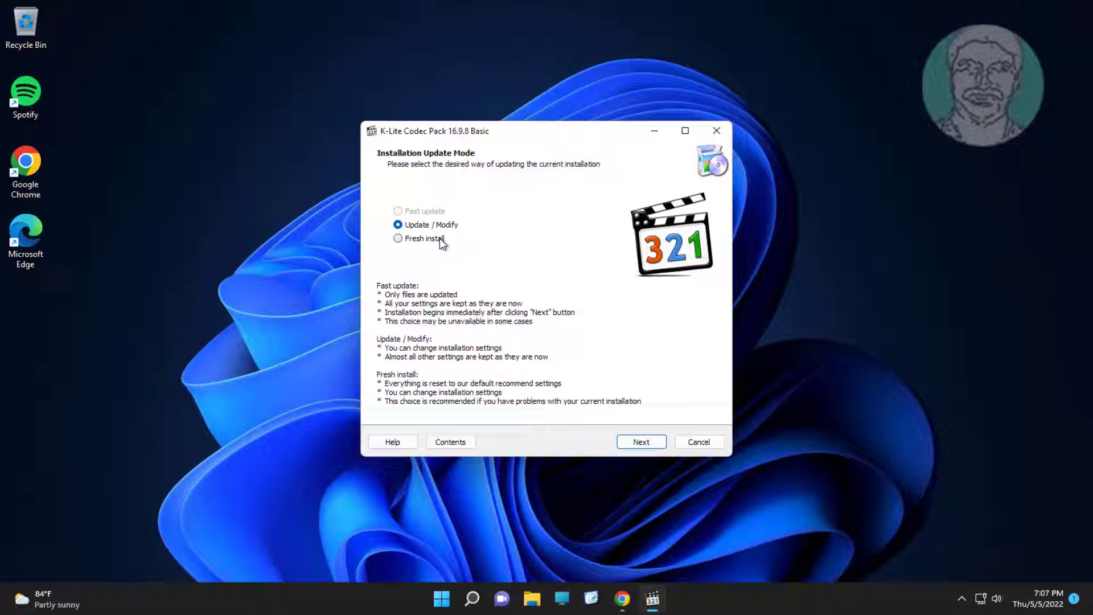
{"action": "left_click", "coordinate": [440, 238]}
Step: Accept default options on every K-Lite 16.9.8 Basic setup page and start installing
{"action": "left_click", "coordinate": [642, 440]}
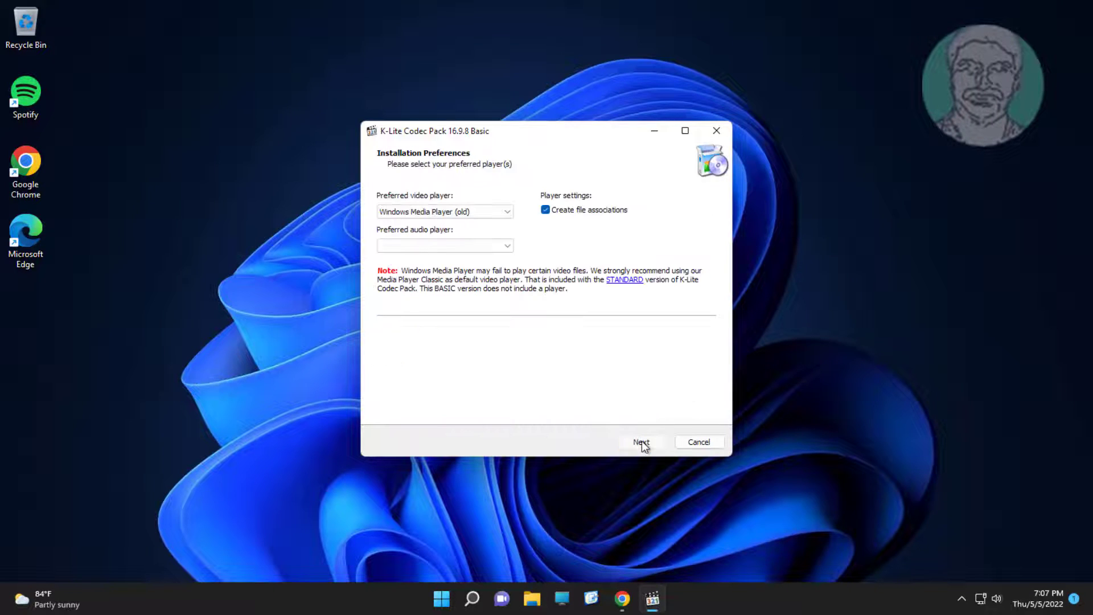
{"action": "left_click", "coordinate": [641, 442]}
{"action": "left_click", "coordinate": [641, 442]}
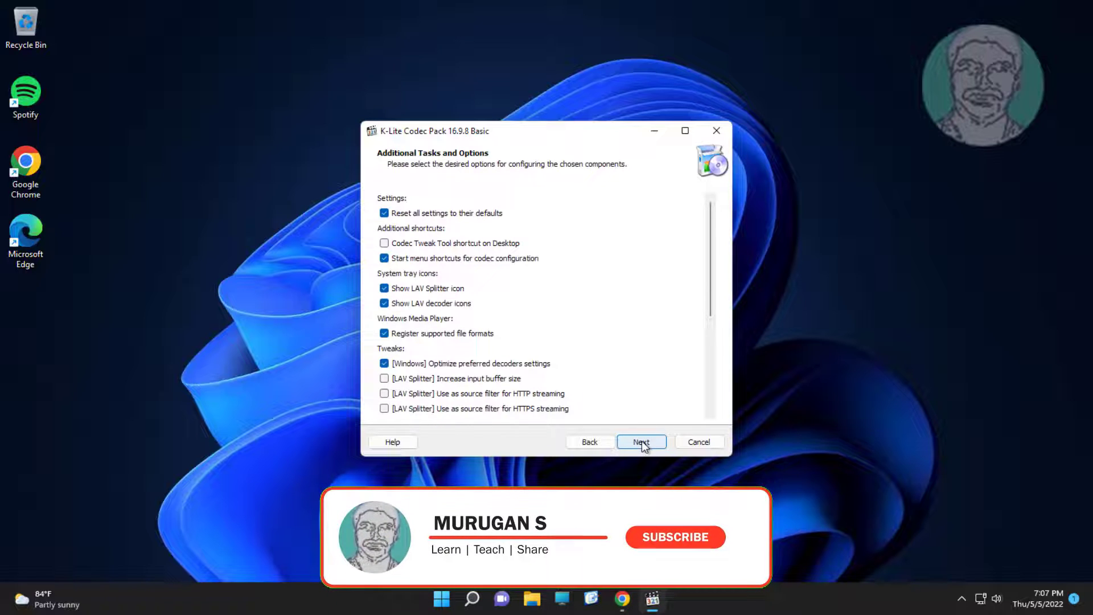
{"action": "left_click", "coordinate": [641, 441]}
{"action": "left_click", "coordinate": [641, 442]}
{"action": "left_click", "coordinate": [641, 442]}
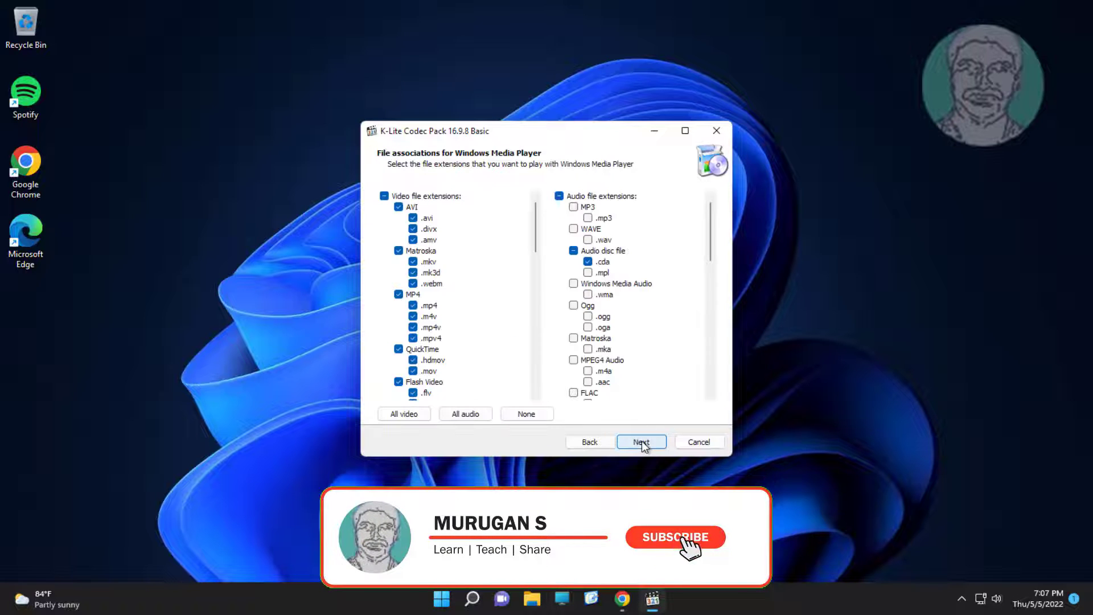
{"action": "left_click", "coordinate": [641, 442]}
{"action": "left_click", "coordinate": [641, 442]}
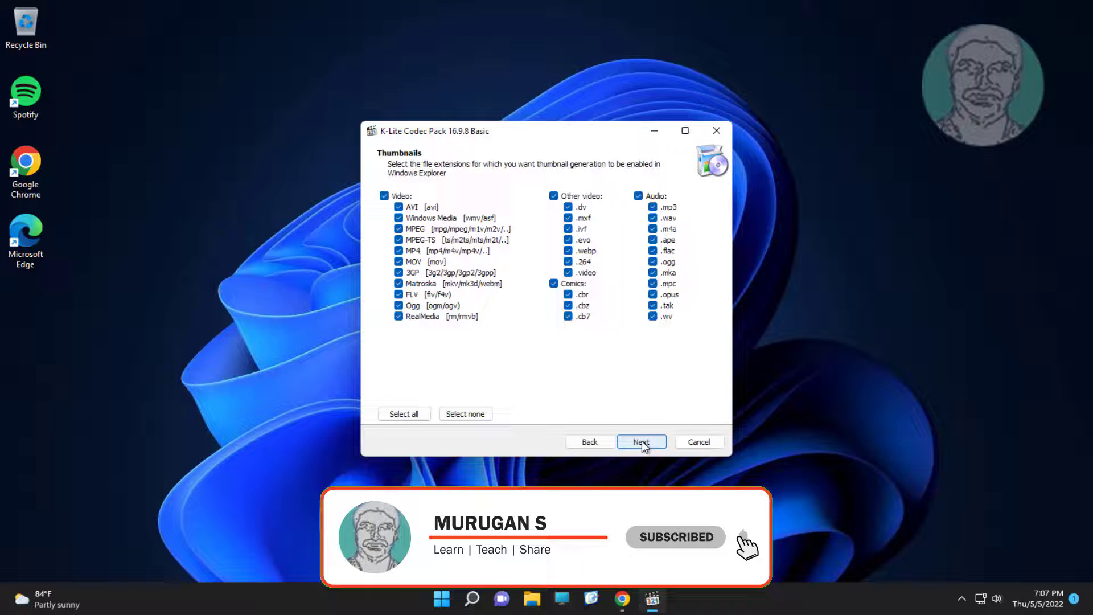
{"action": "left_click", "coordinate": [641, 442]}
{"action": "left_click", "coordinate": [641, 442]}
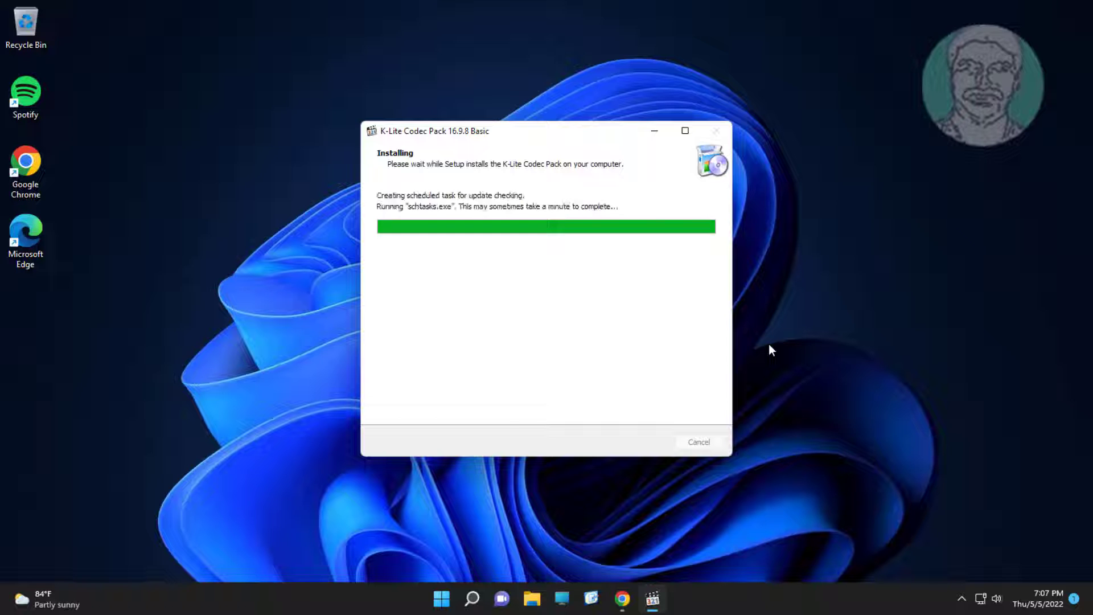
Step: Finish the K-Lite wizard, decline Firefox's 100 Thank-Yous popup, and close the Codec Guide tips page
{"action": "left_click", "coordinate": [651, 444]}
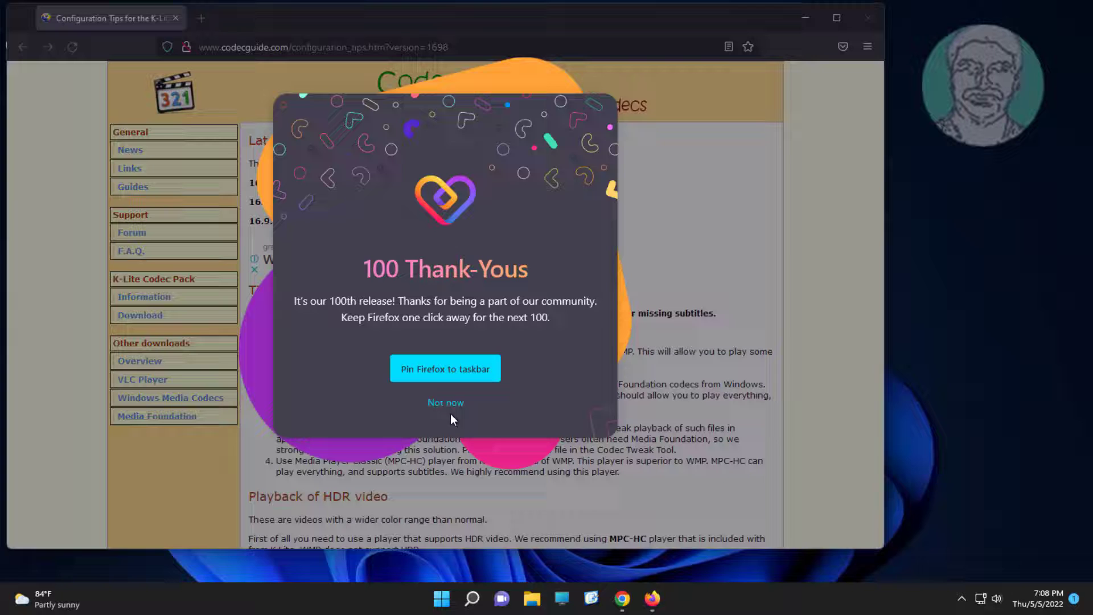
{"action": "left_click", "coordinate": [446, 403]}
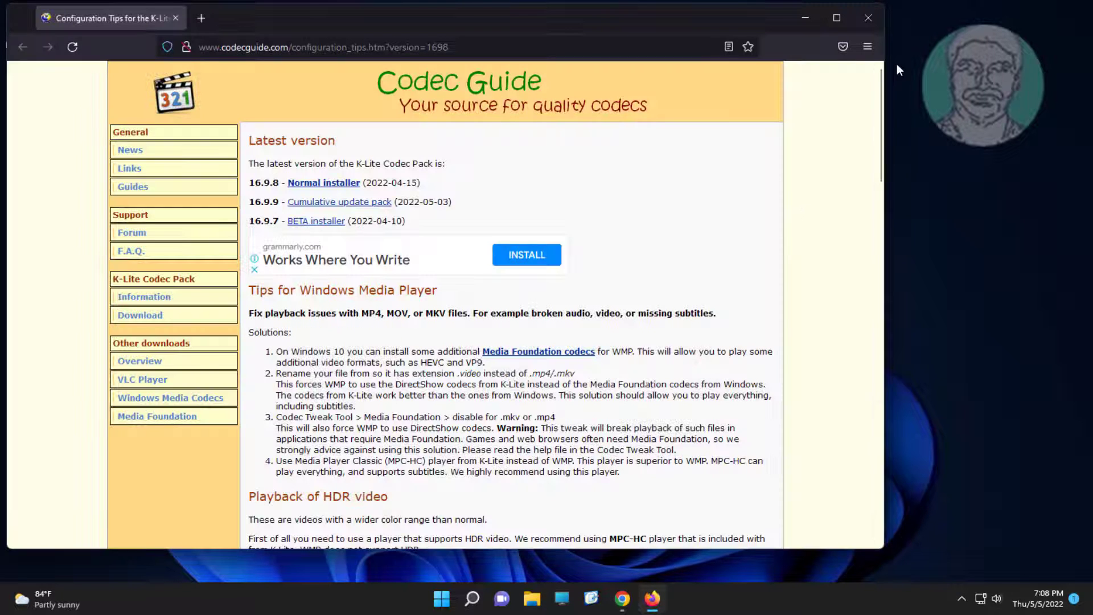
{"action": "left_click", "coordinate": [868, 17]}
Step: Search Windows for 'control panel'
{"action": "left_click", "coordinate": [487, 598]}
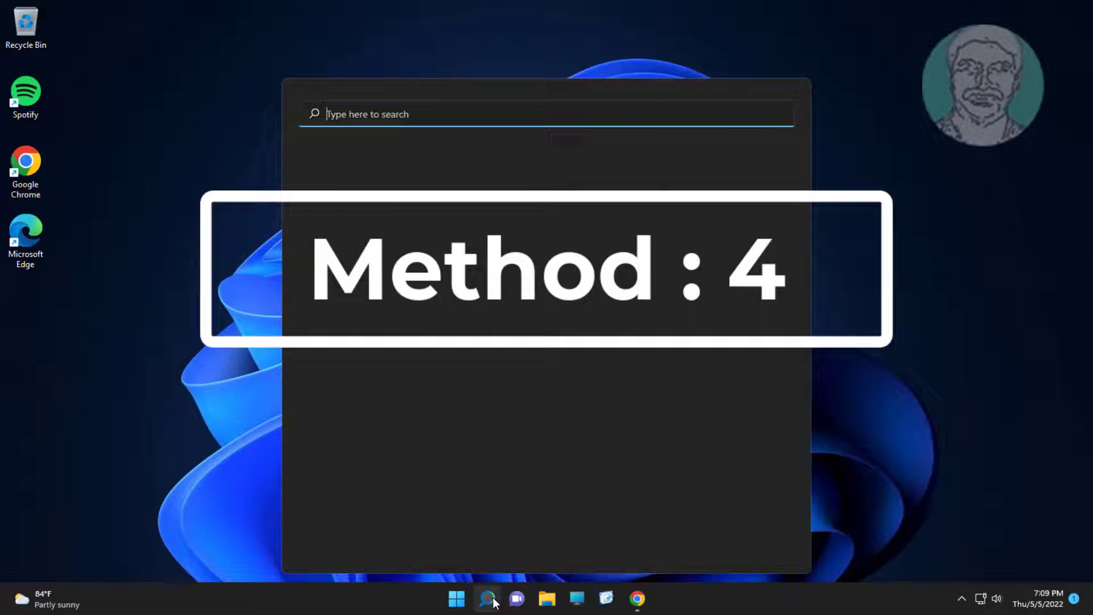
{"action": "type", "text": "c"}
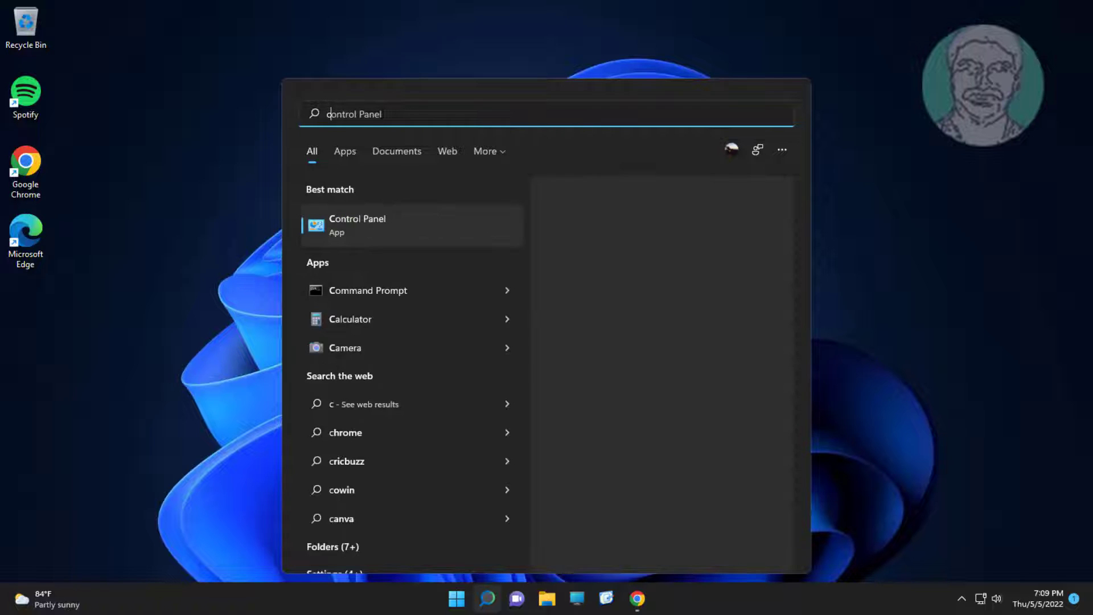
{"action": "type", "text": "ontrol panel"}
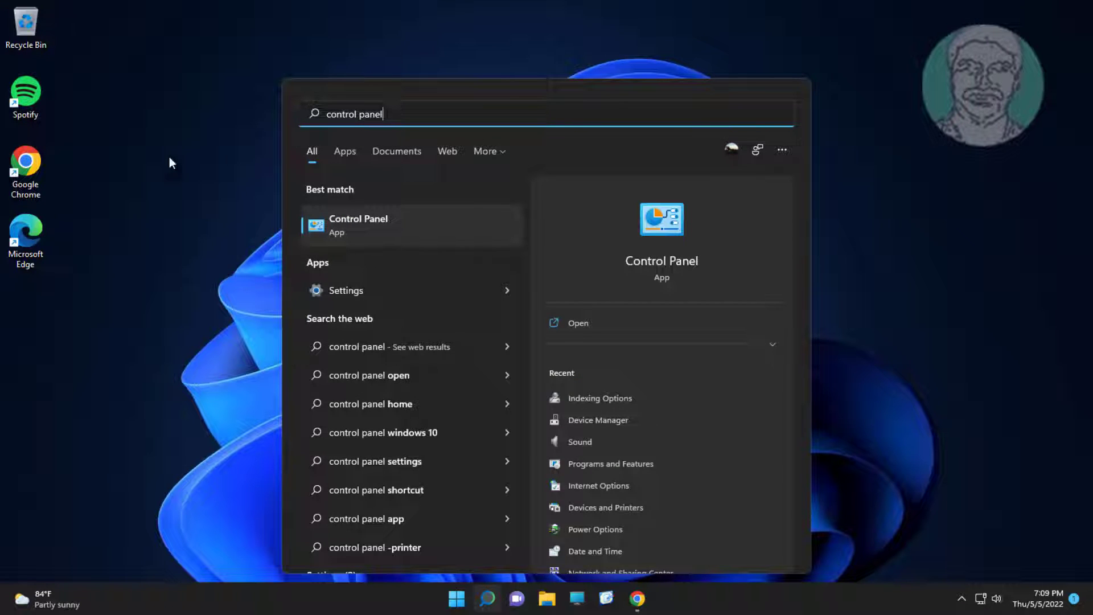
Step: Open Control Panel's Troubleshooting section and view all troubleshooters
{"action": "left_click", "coordinate": [337, 219]}
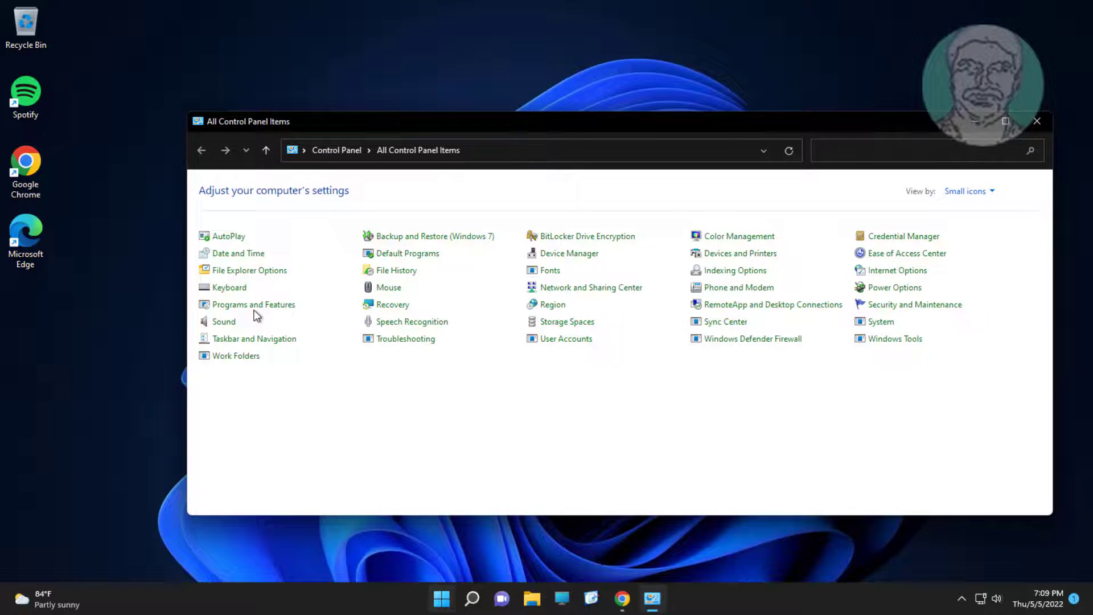
{"action": "left_click", "coordinate": [393, 340]}
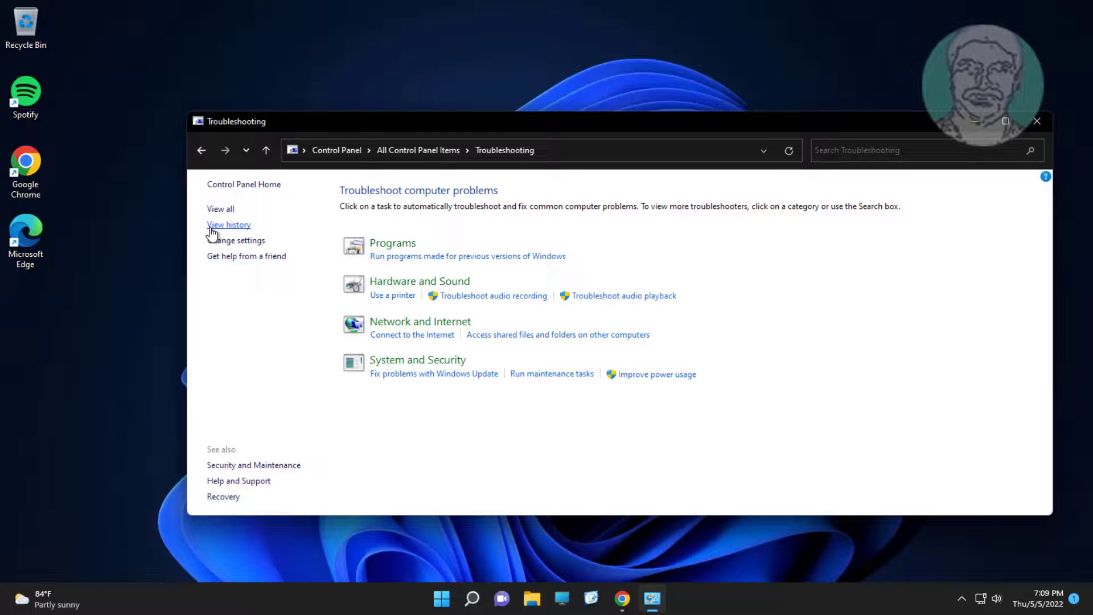
{"action": "left_click", "coordinate": [214, 210]}
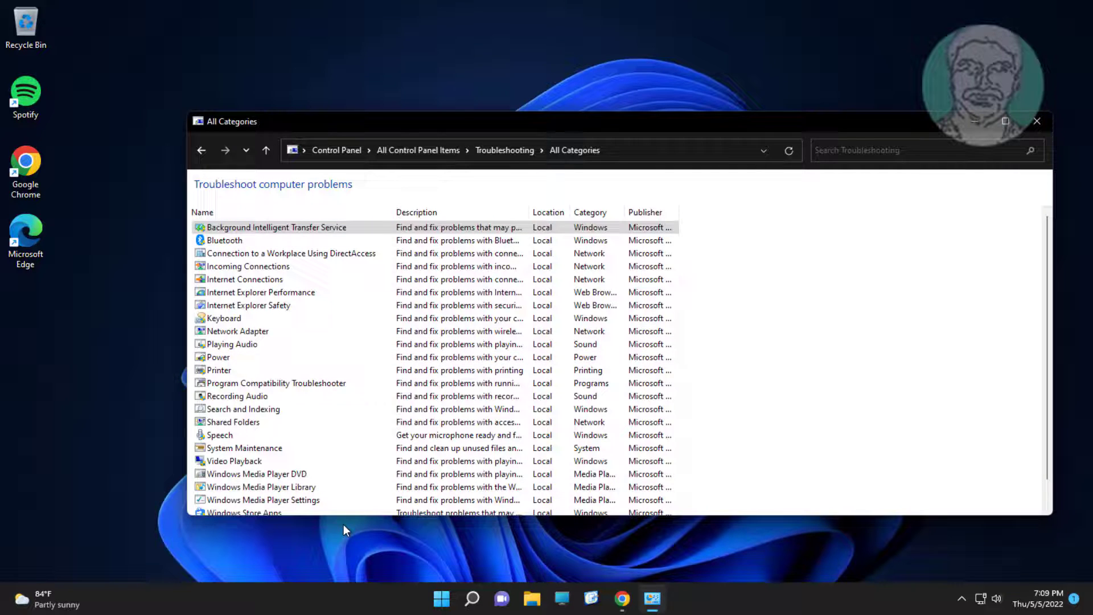
Step: Run the Windows Media Player Settings troubleshooter with automatic repairs, apply the default-settings reset fix, and close
{"action": "left_click", "coordinate": [307, 501]}
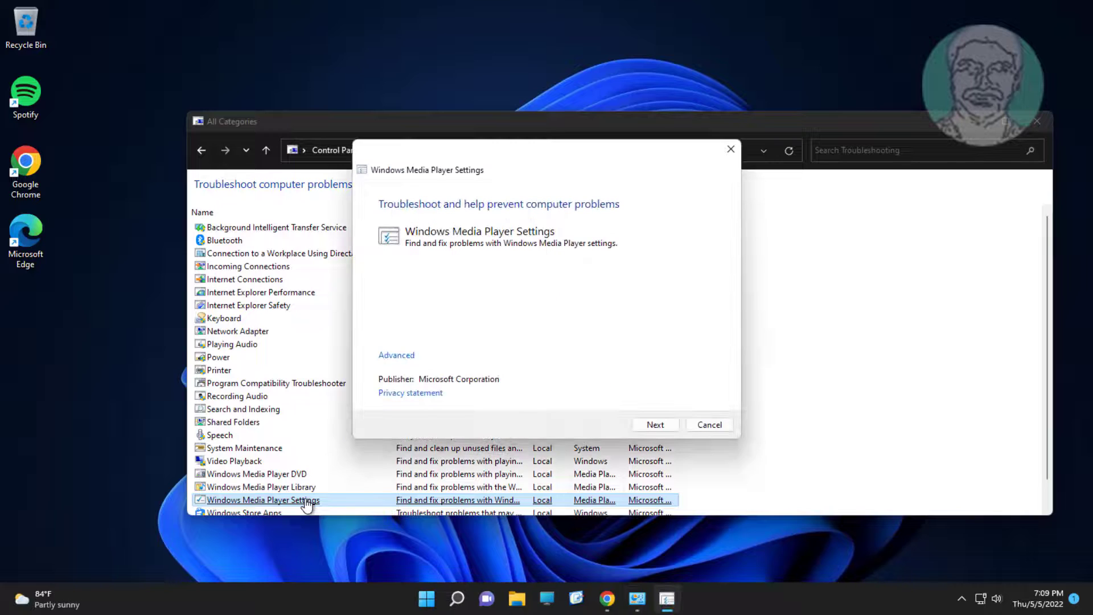
{"action": "left_click", "coordinate": [397, 355]}
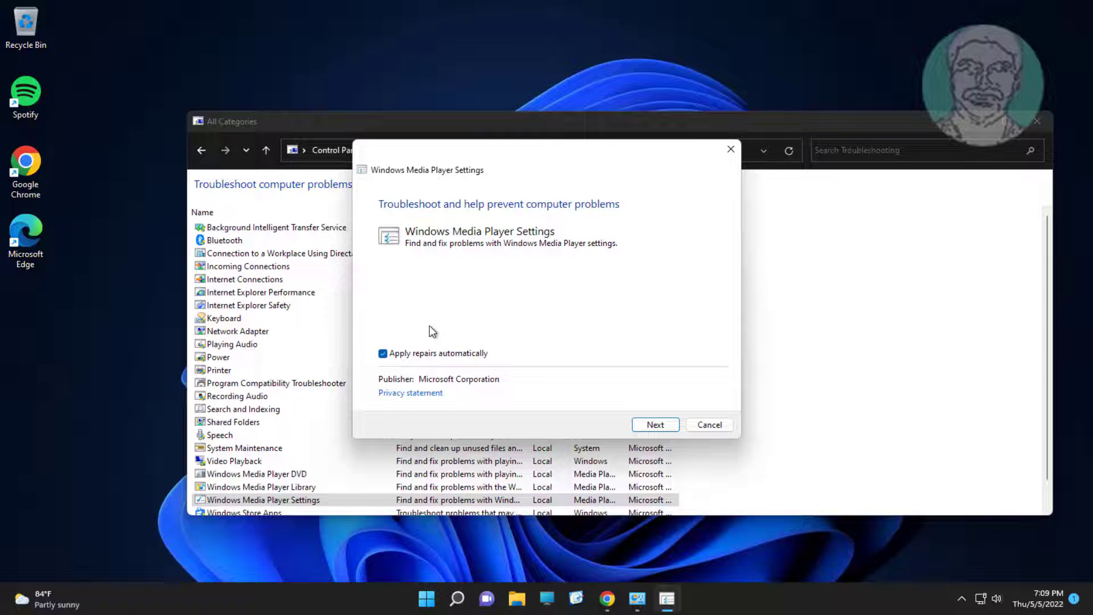
{"action": "left_click", "coordinate": [656, 426]}
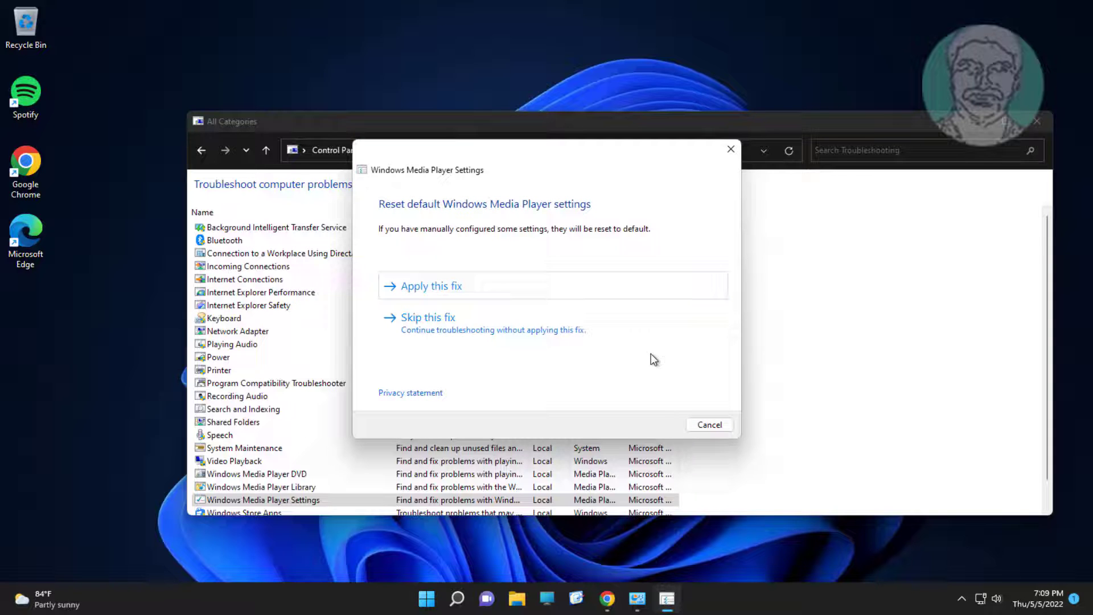
{"action": "left_click", "coordinate": [451, 293]}
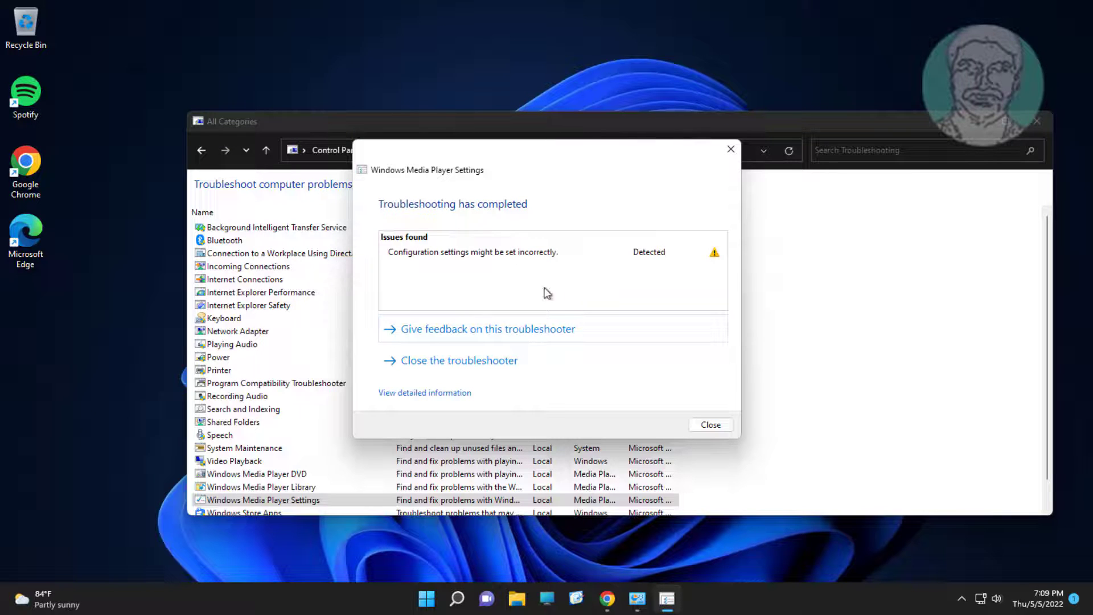
{"action": "left_click", "coordinate": [710, 424]}
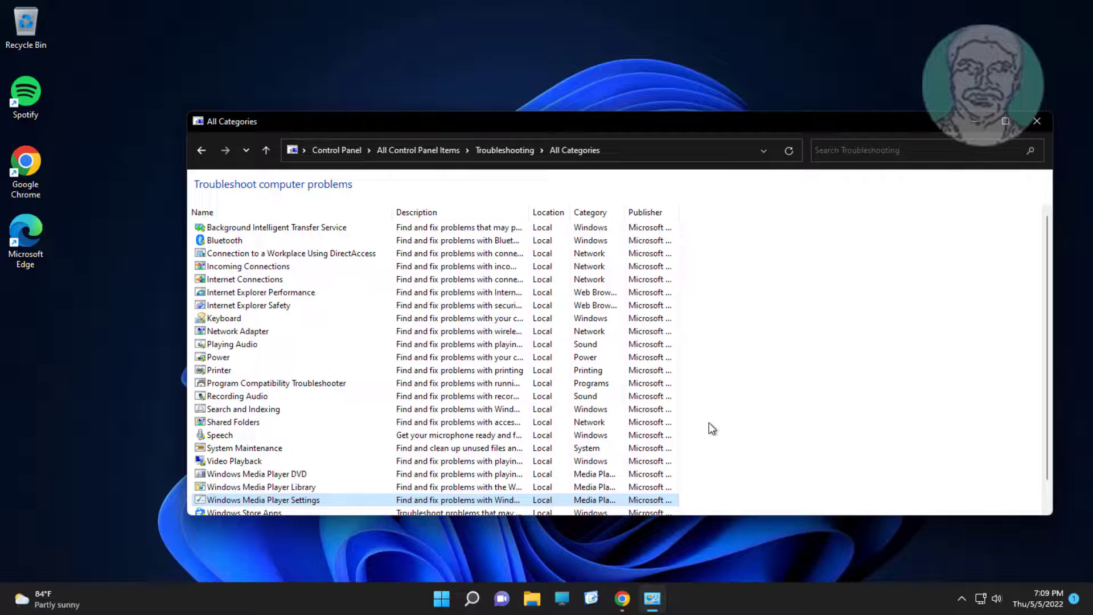